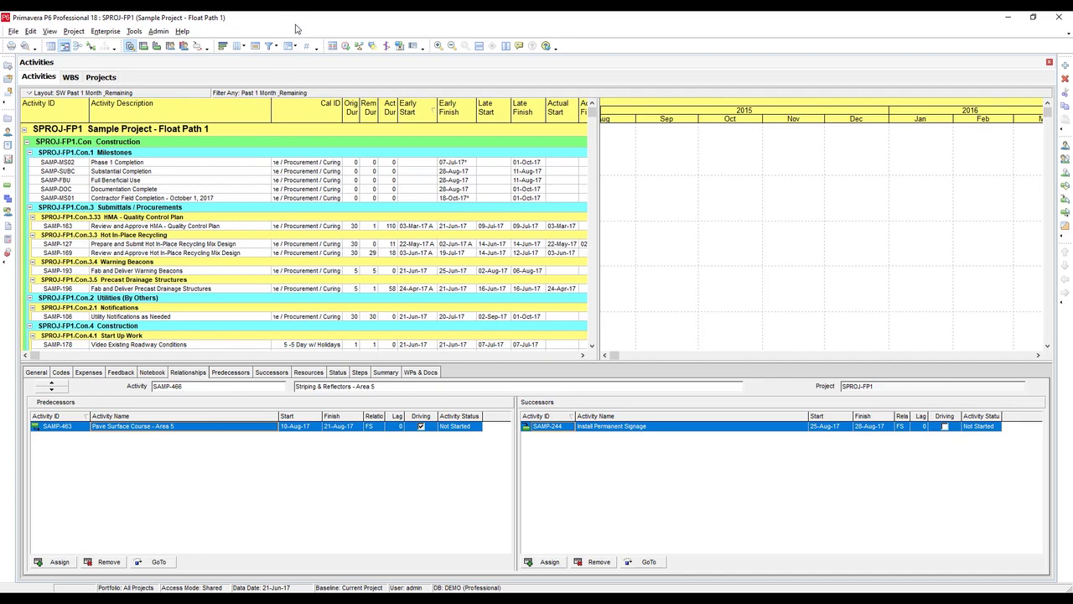
# Enable multiple float path calculation based on Free Float in the Advanced schedule options.
pyautogui.click(346, 48)
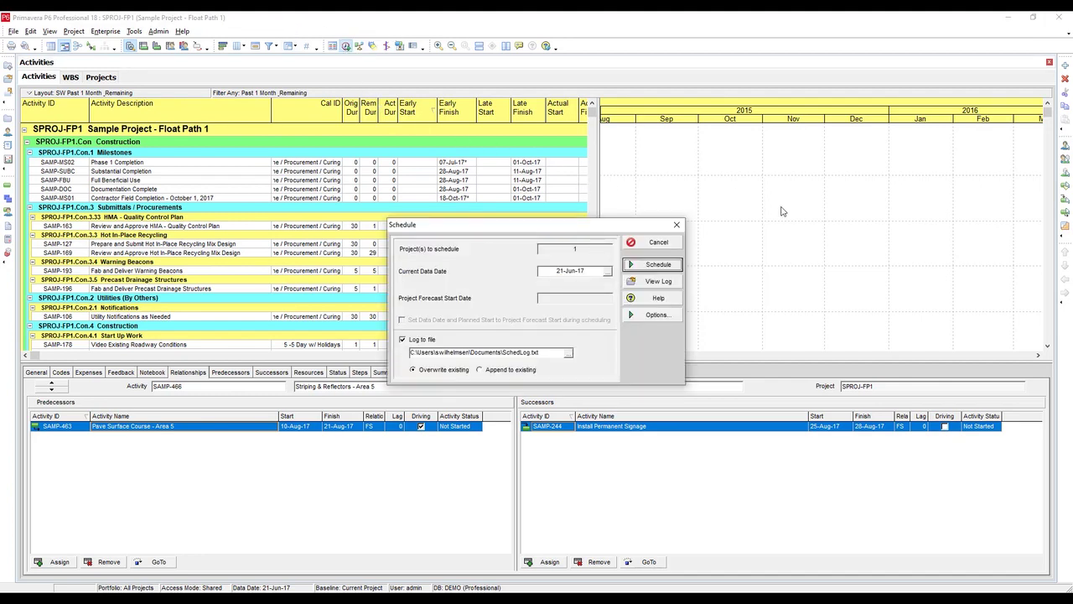
pyautogui.click(655, 316)
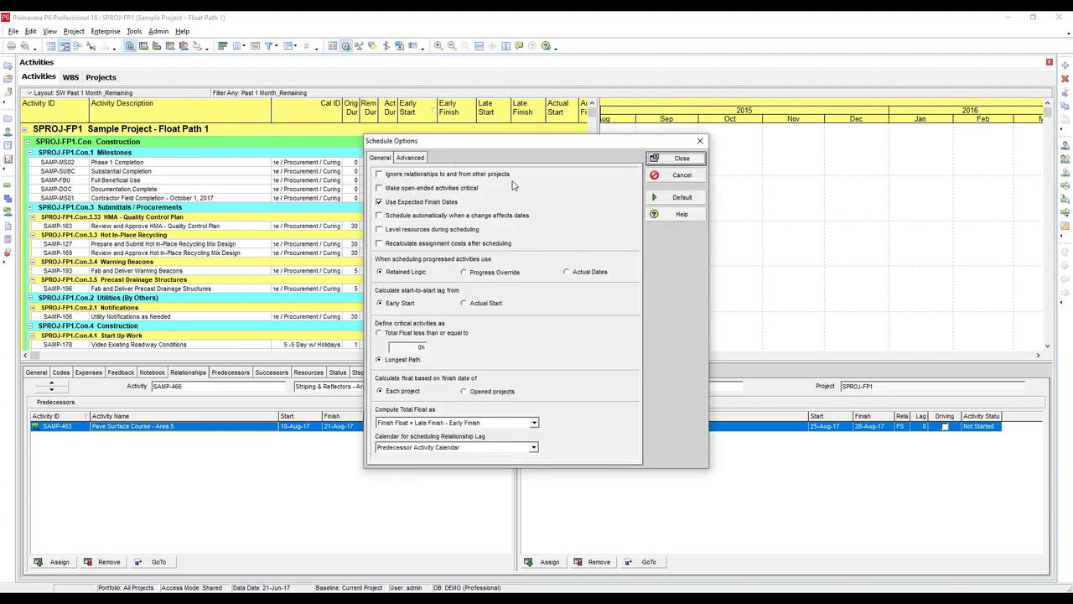
pyautogui.click(411, 160)
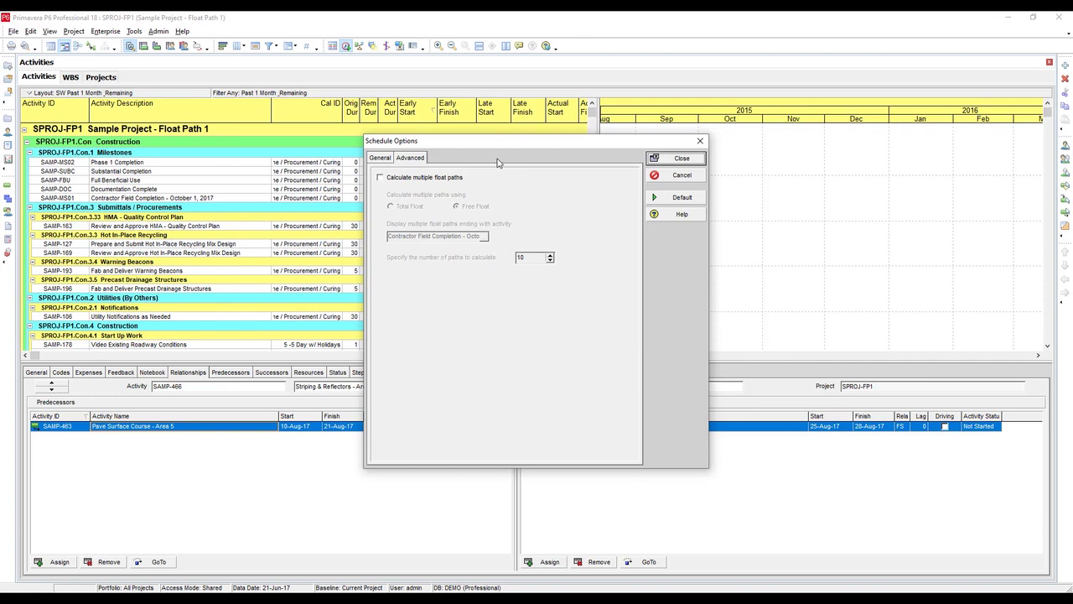
pyautogui.click(394, 181)
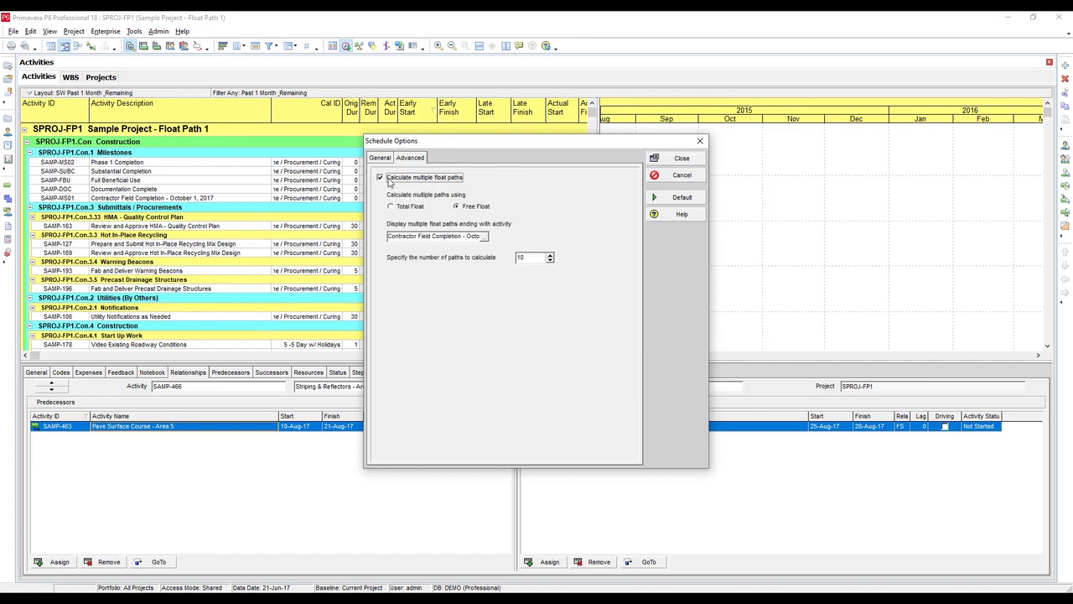
pyautogui.click(457, 208)
pyautogui.click(486, 240)
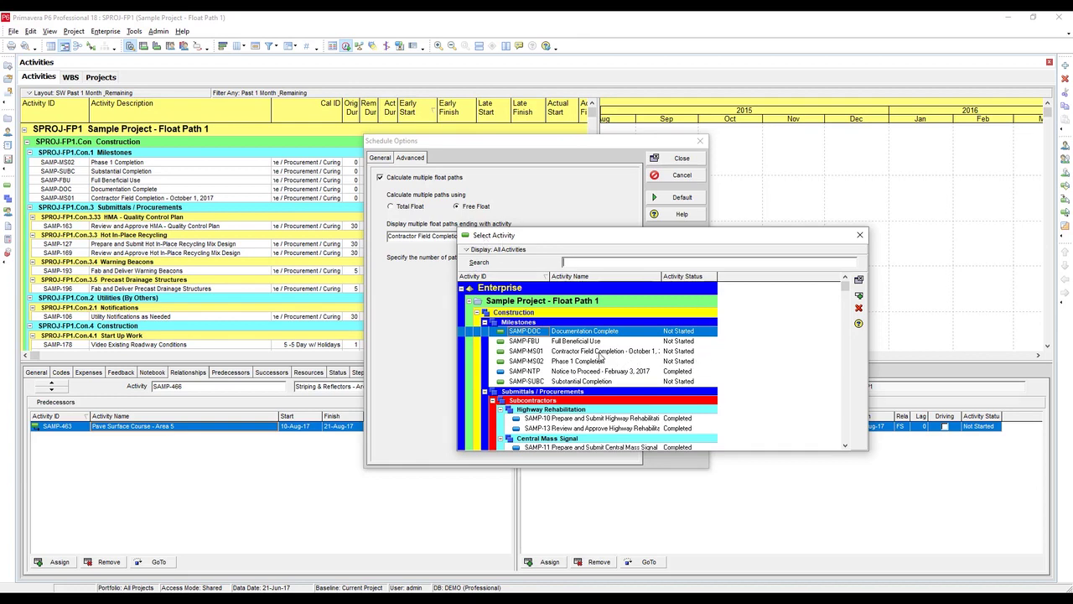
# Select SAMP-MS01 Contractor Field Completion as the float paths' ending activity.
pyautogui.click(601, 353)
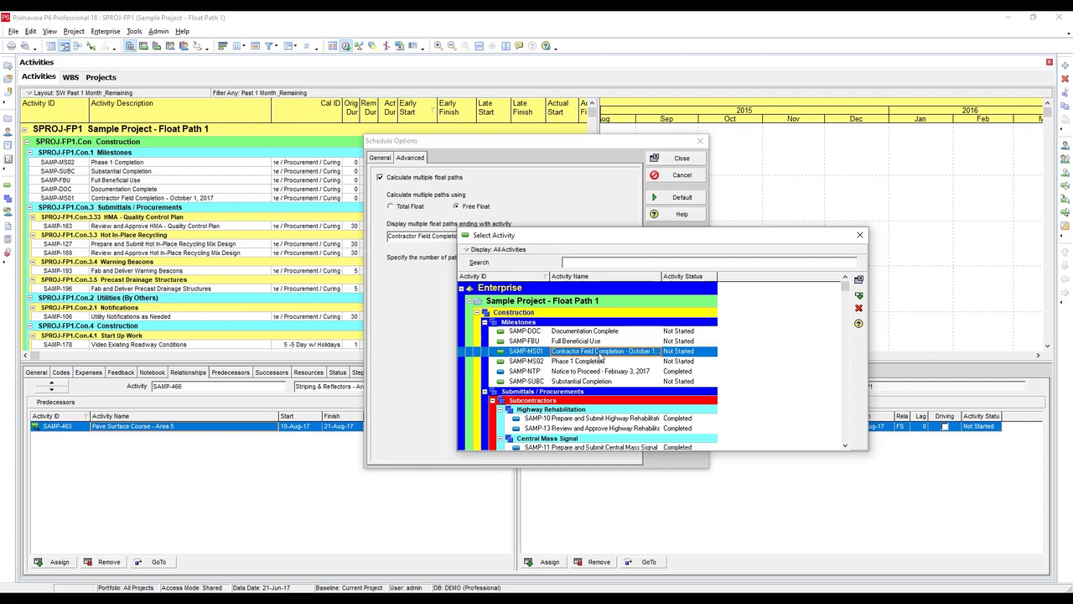
pyautogui.click(860, 296)
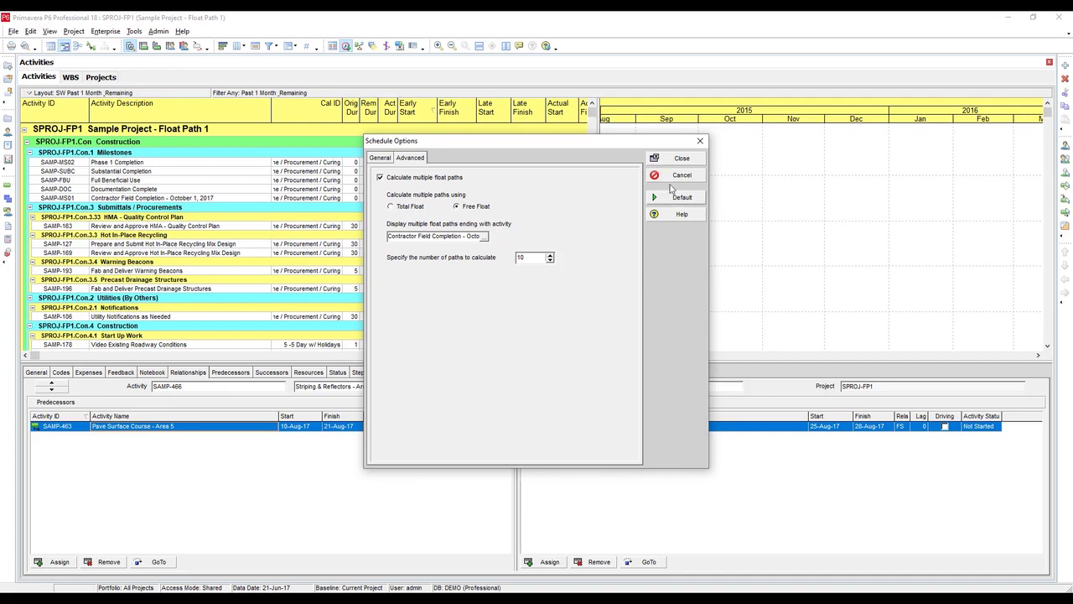
# Close Schedule Options and schedule the project to calculate the multiple float paths.
pyautogui.click(682, 157)
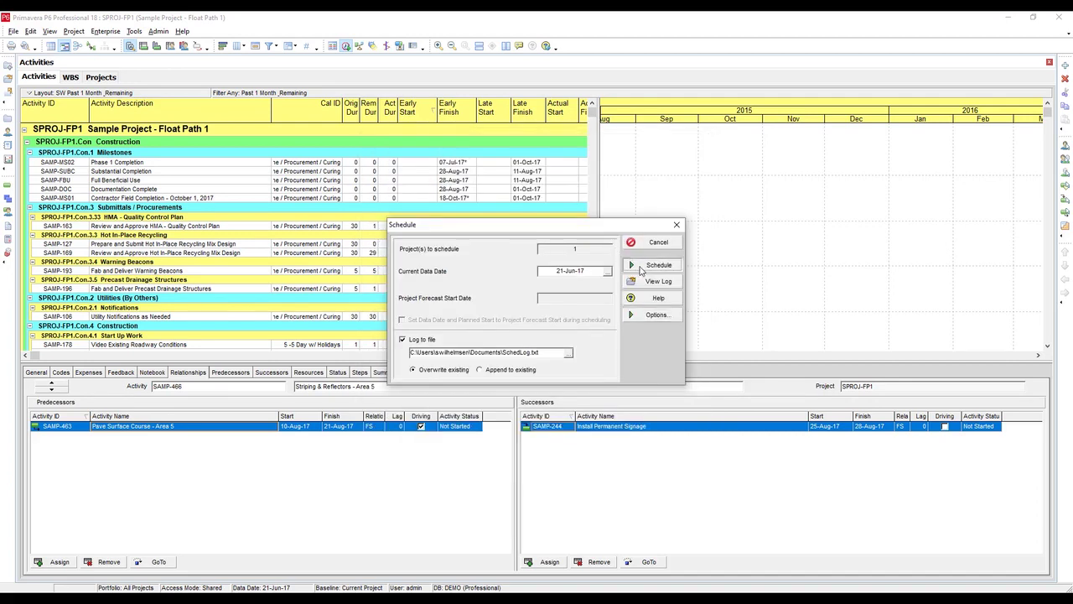
pyautogui.click(656, 265)
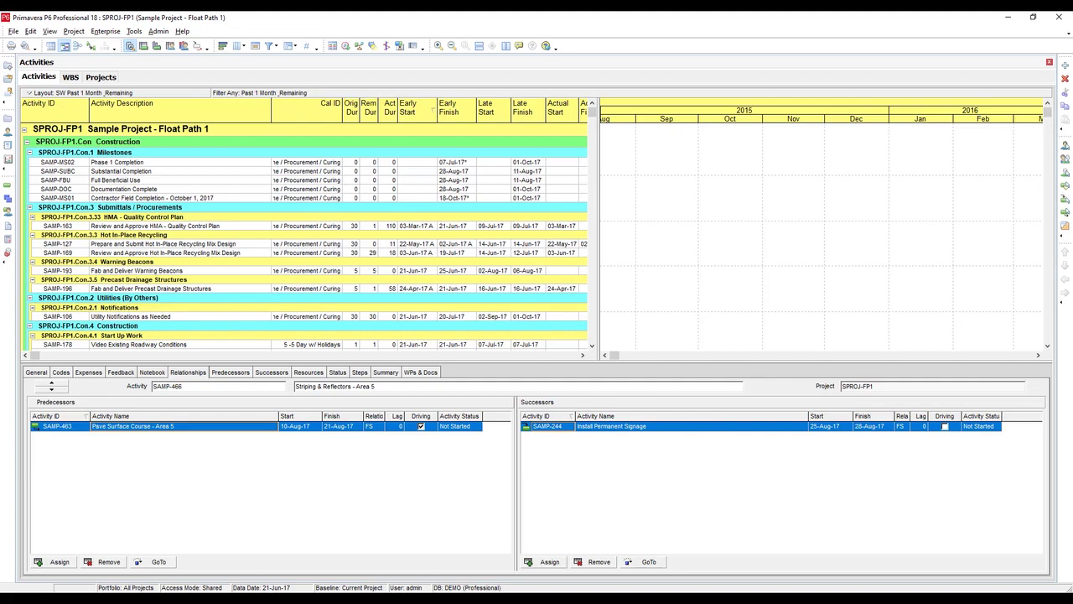
pyautogui.click(84, 93)
# Open the SW Float Path Report layout without saving, and shift the Gantt timescale back to 2017.
pyautogui.moveTo(104, 109)
pyautogui.click(143, 108)
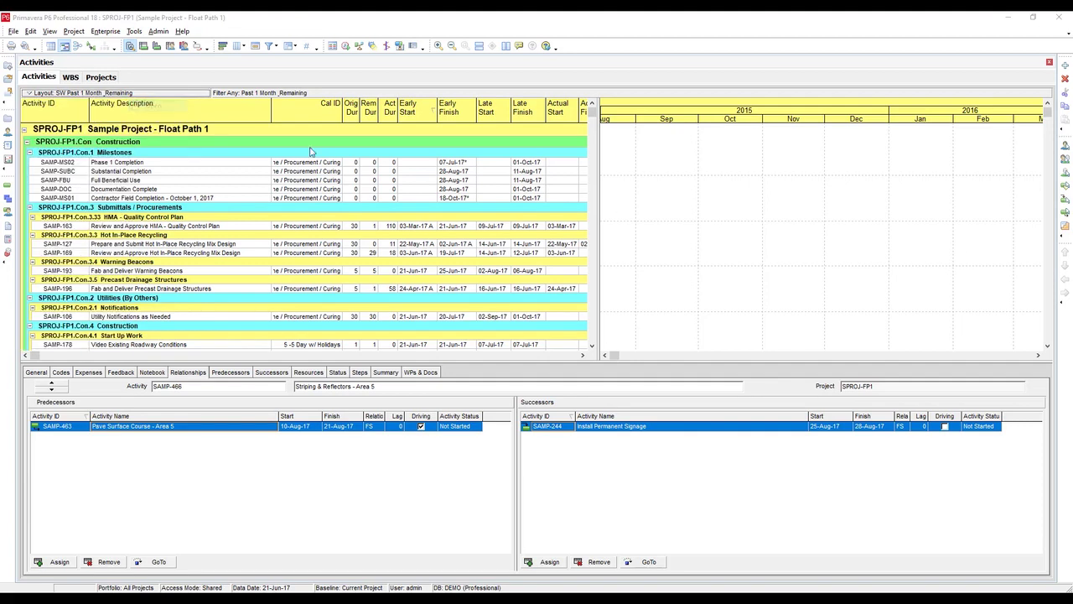
pyautogui.click(542, 326)
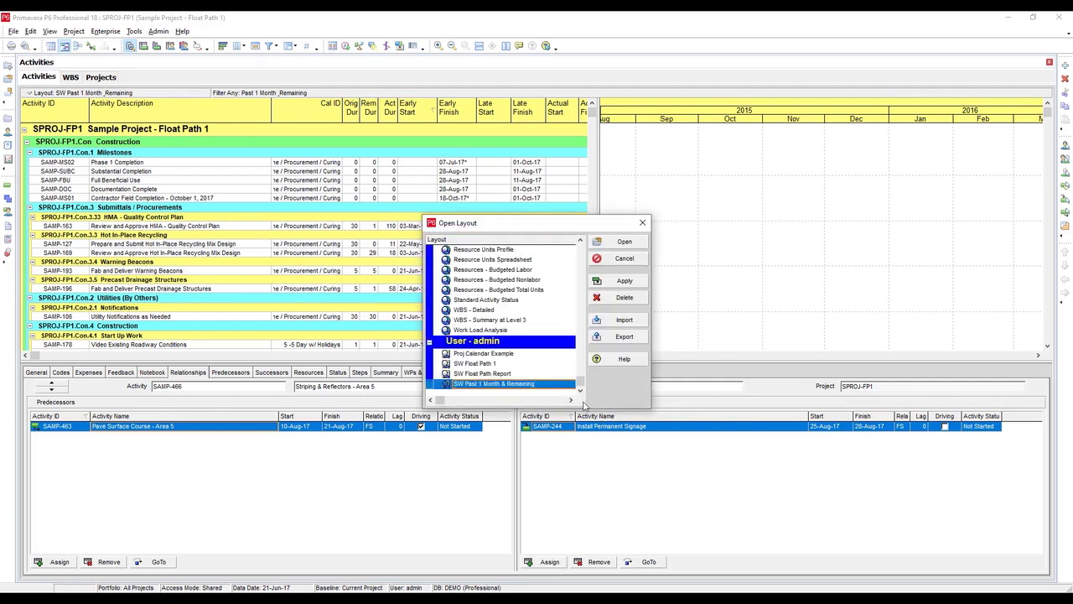
pyautogui.click(493, 373)
pyautogui.click(598, 244)
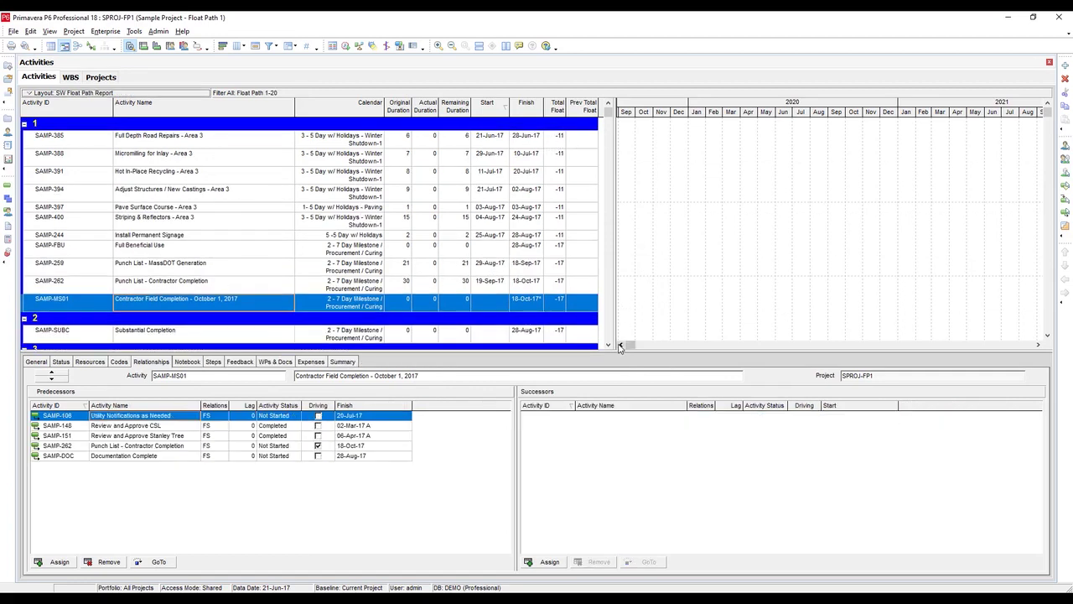
pyautogui.click(620, 345)
pyautogui.moveTo(620, 345); pyautogui.dragTo(621, 344)
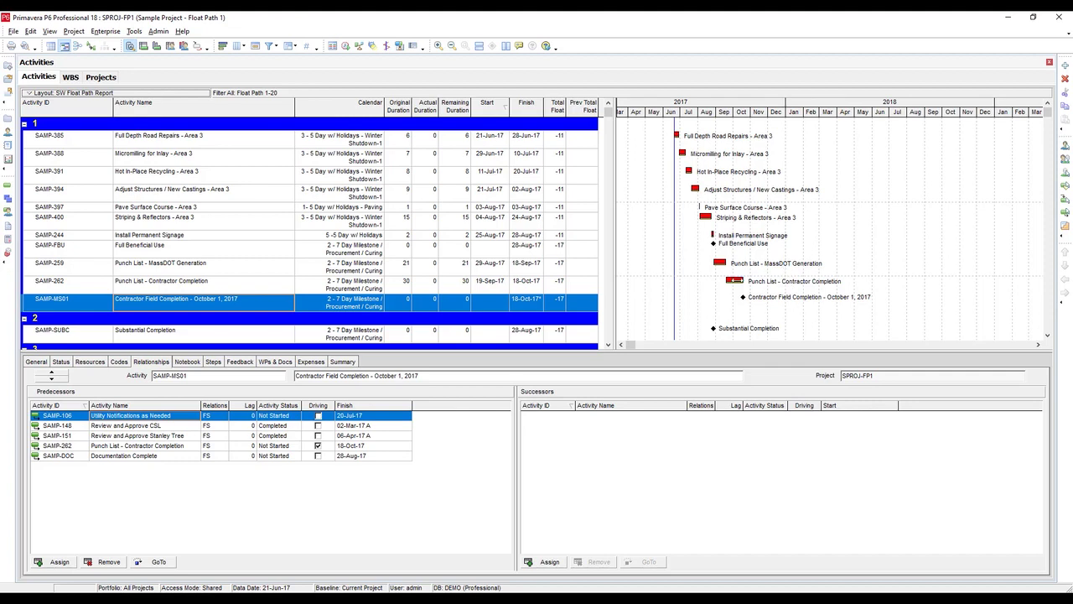
pyautogui.click(205, 330)
pyautogui.scroll(-1, 210, 307)
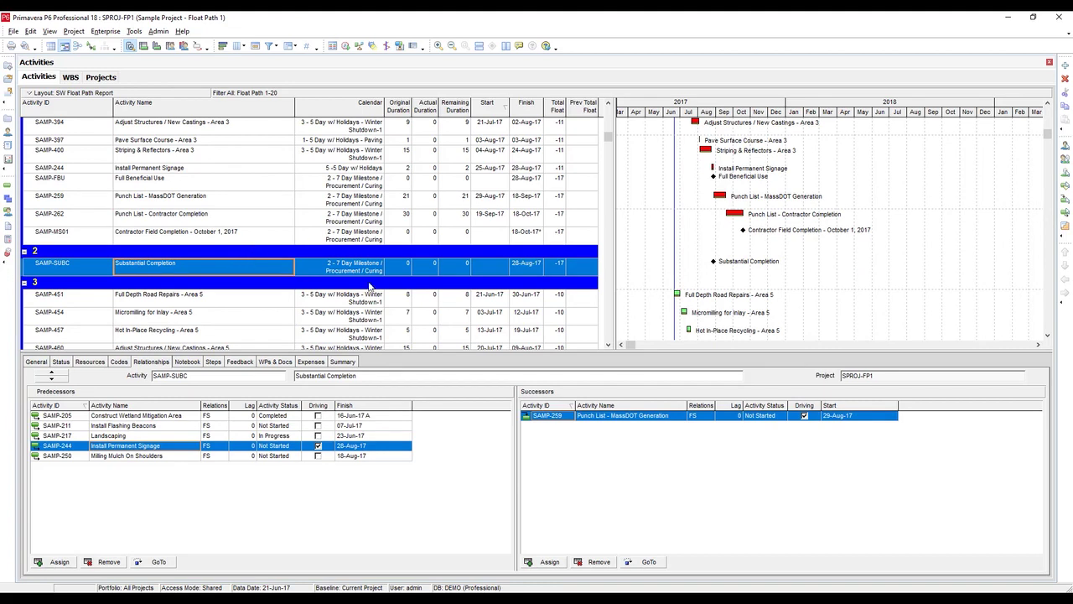
pyautogui.scroll(1, 197, 310)
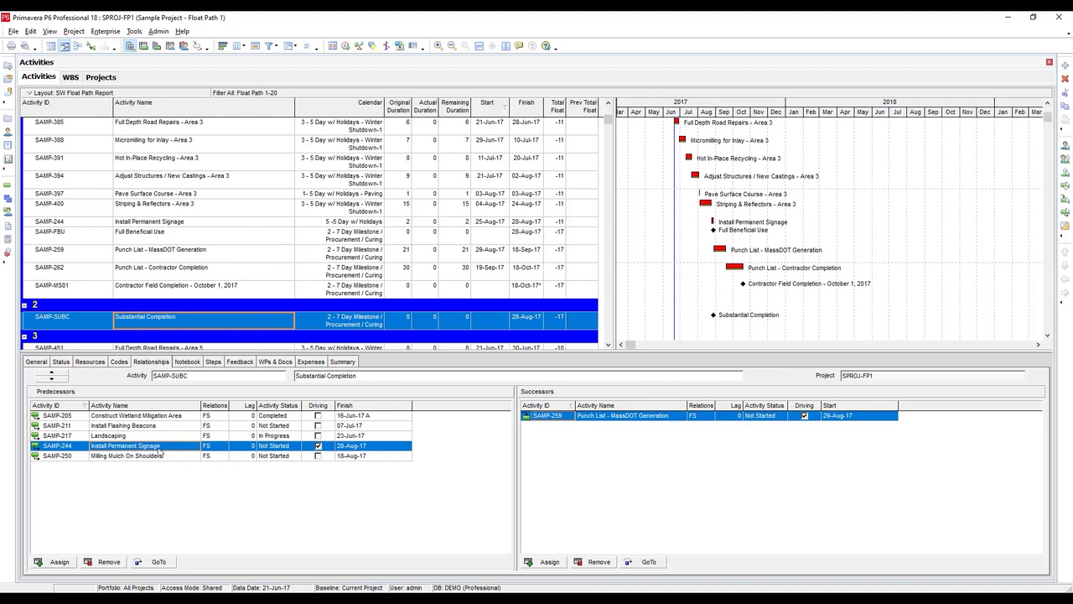
pyautogui.click(172, 225)
pyautogui.scroll(1, 232, 191)
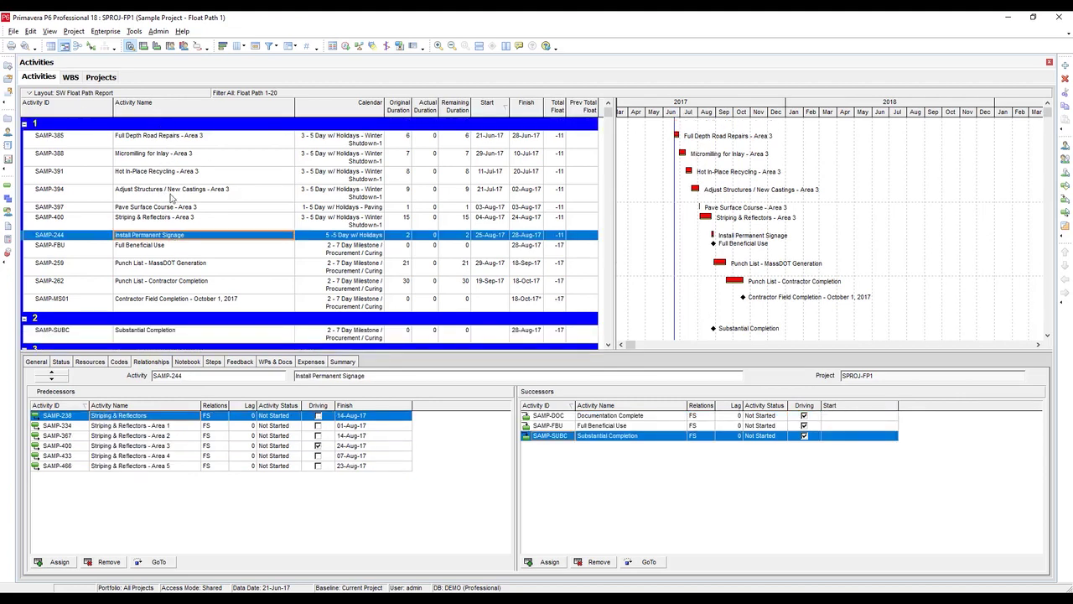
pyautogui.scroll(-1, 184, 231)
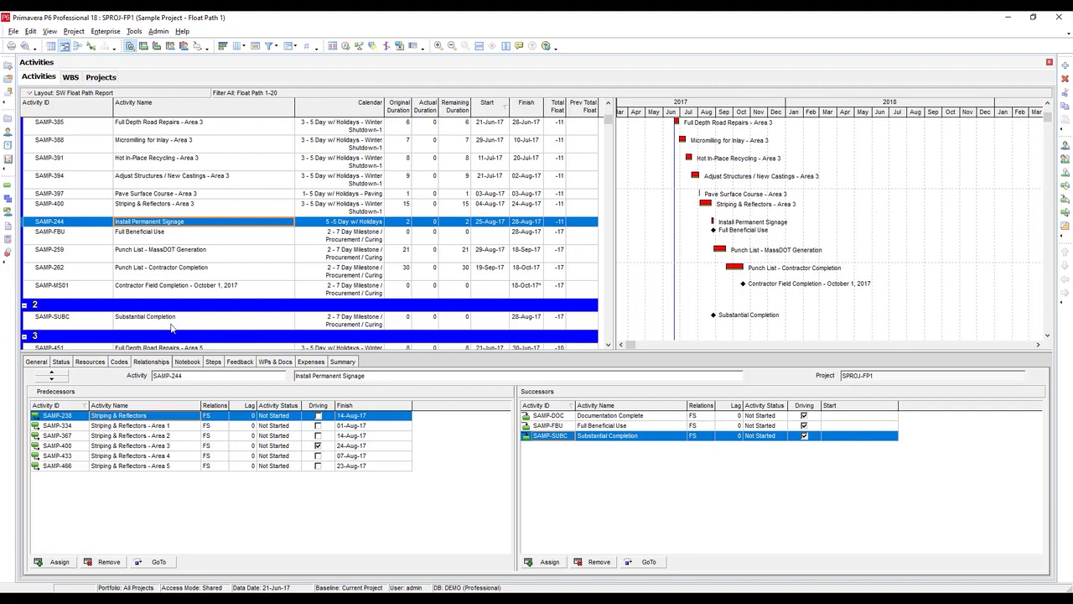
pyautogui.click(170, 323)
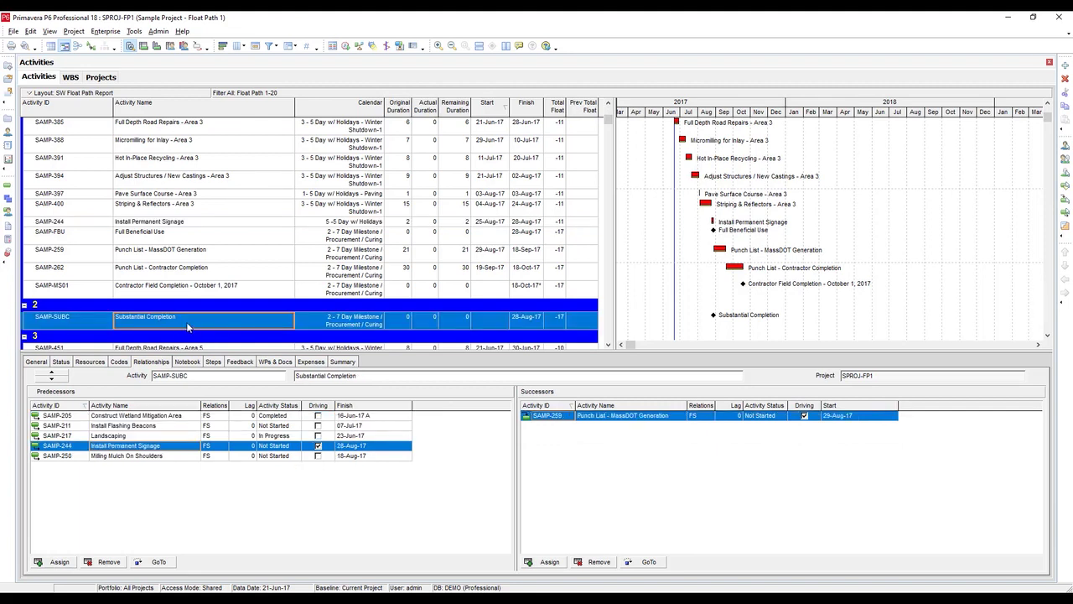
pyautogui.click(188, 254)
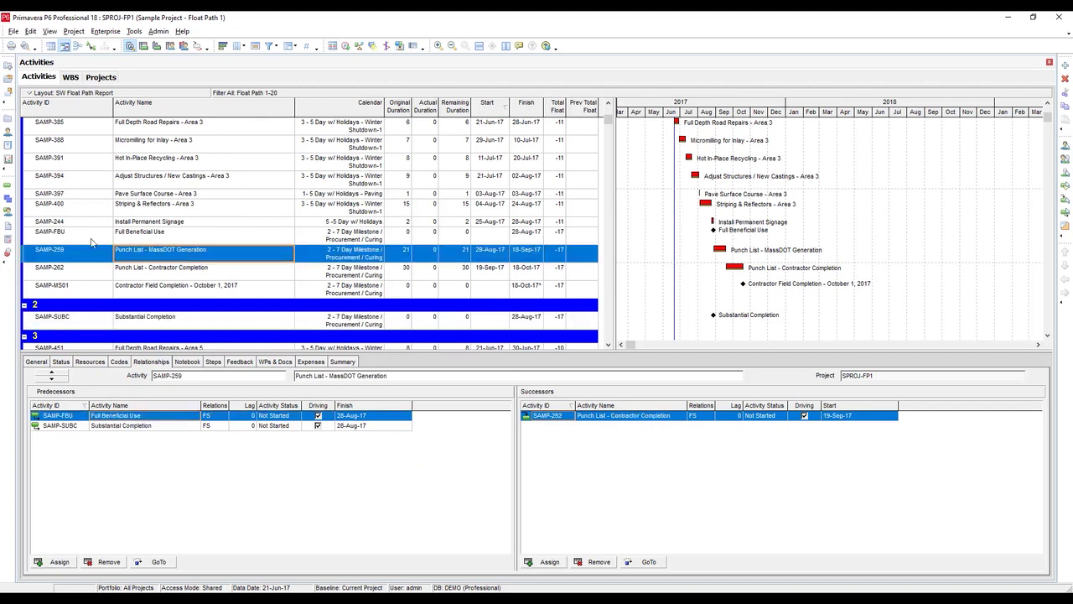
pyautogui.click(169, 241)
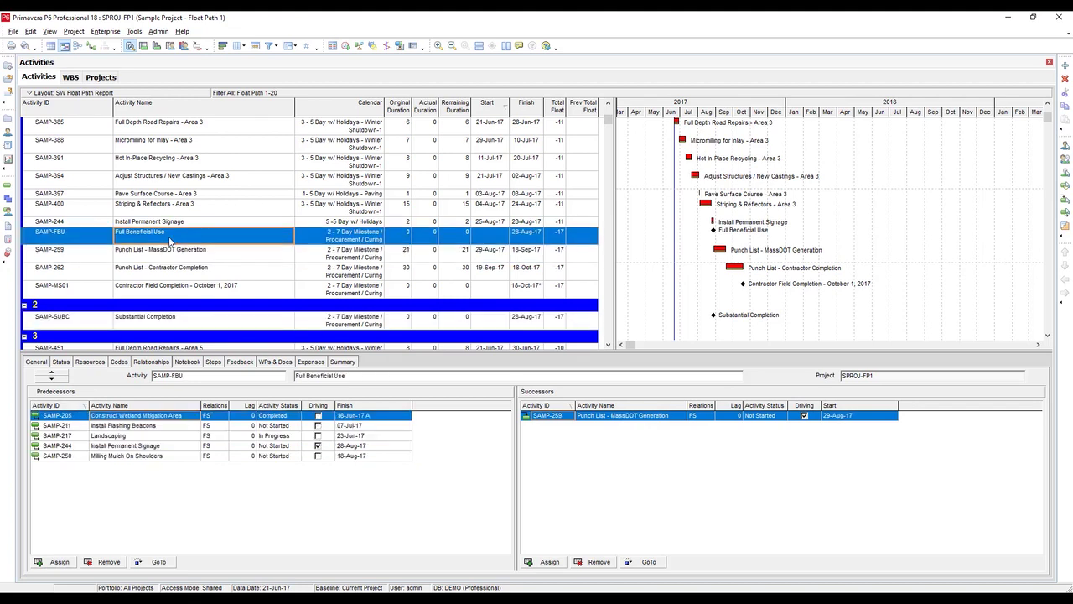
pyautogui.click(152, 319)
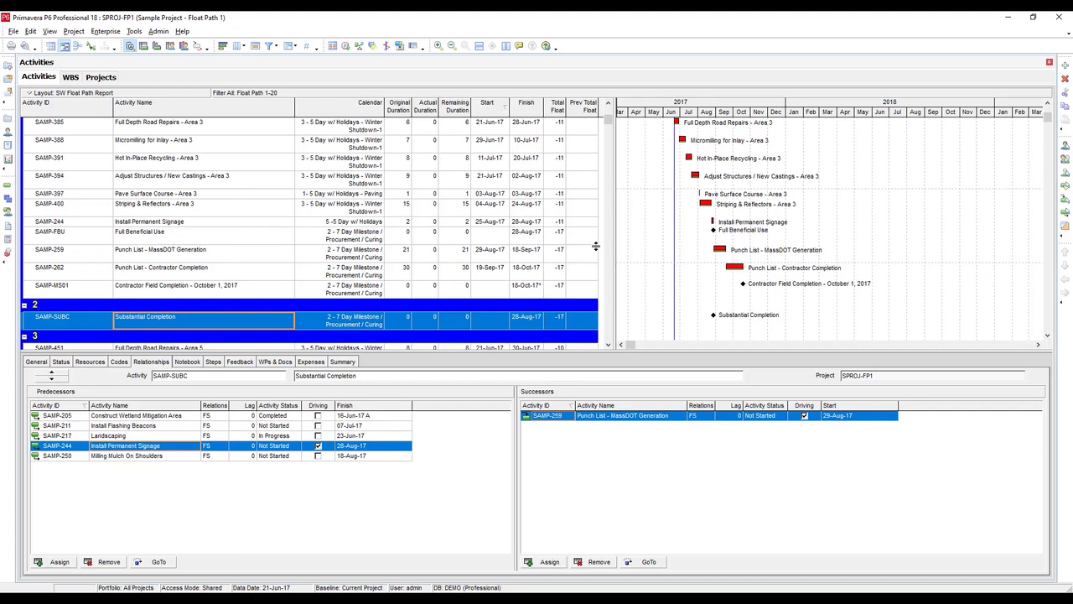
pyautogui.scroll(-2, 323, 218)
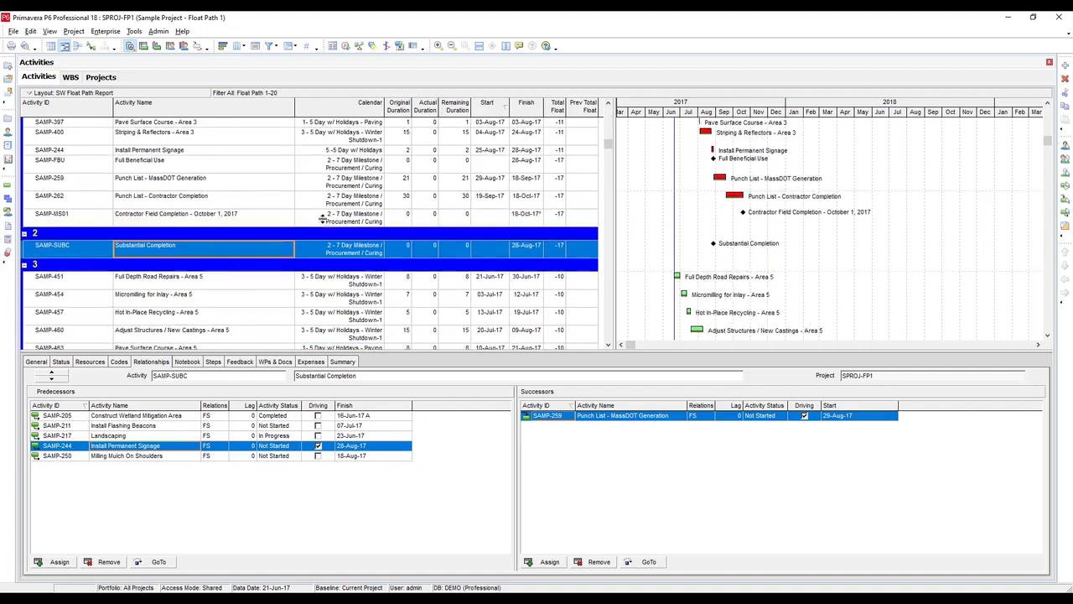
pyautogui.scroll(-3, 281, 197)
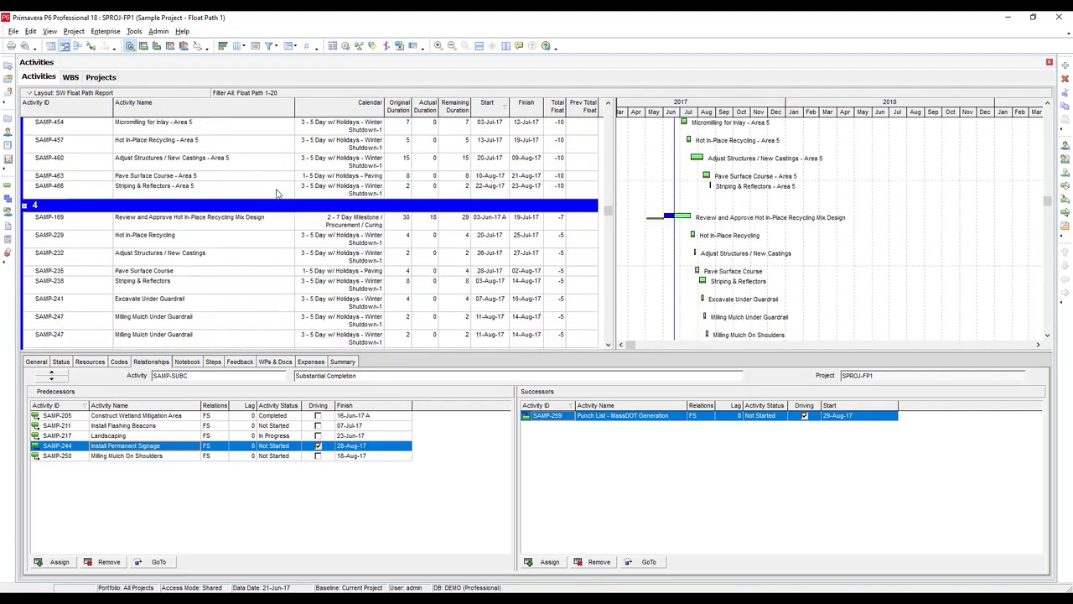
pyautogui.scroll(-1, 277, 193)
pyautogui.scroll(3, 277, 193)
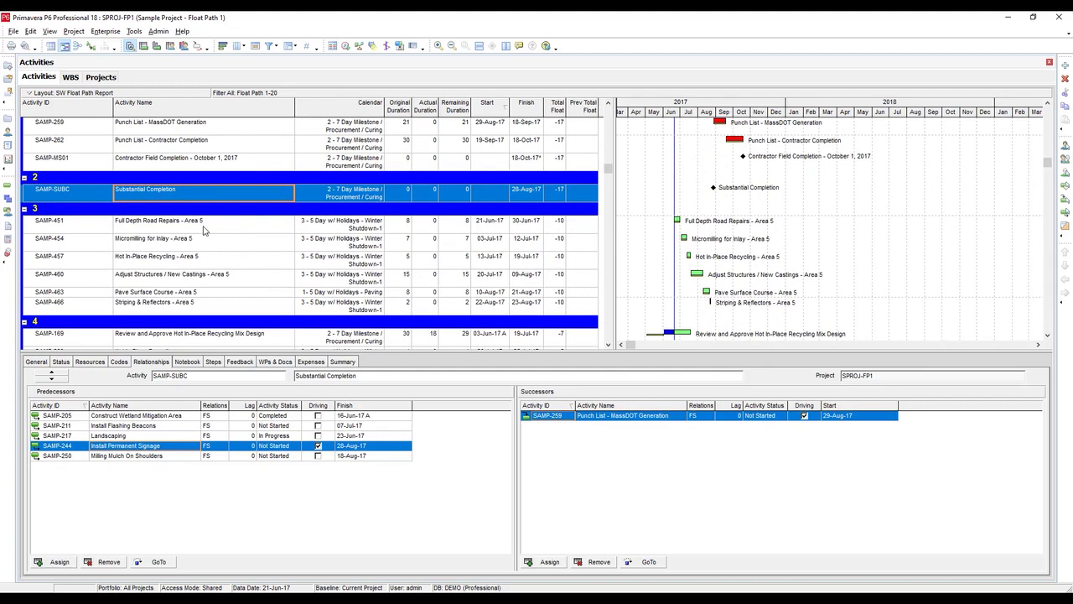
pyautogui.scroll(-3, 206, 243)
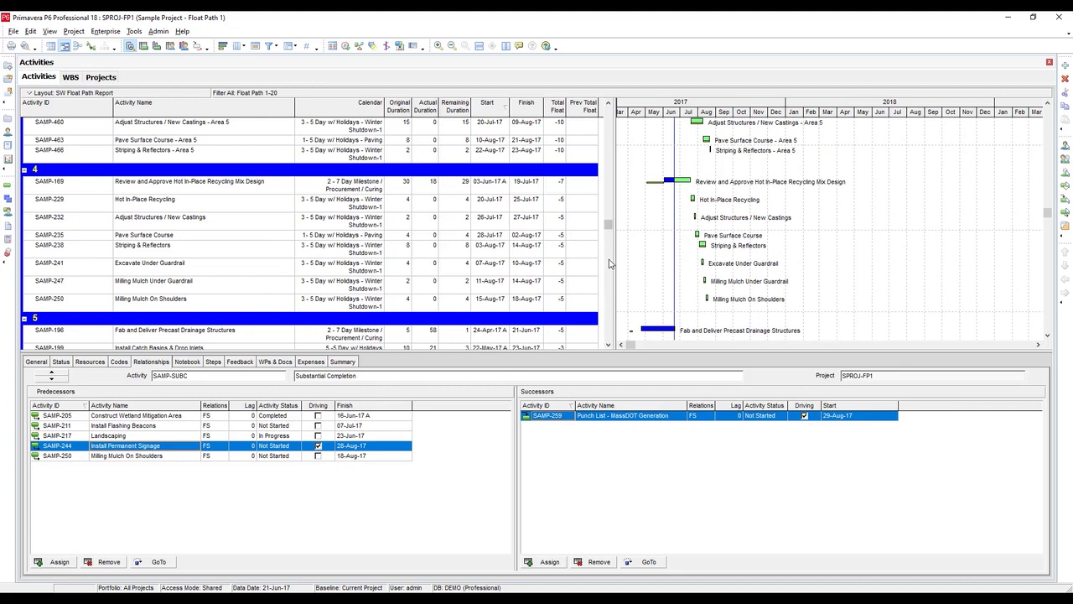
pyautogui.scroll(-1, 503, 259)
pyautogui.scroll(-4, 504, 259)
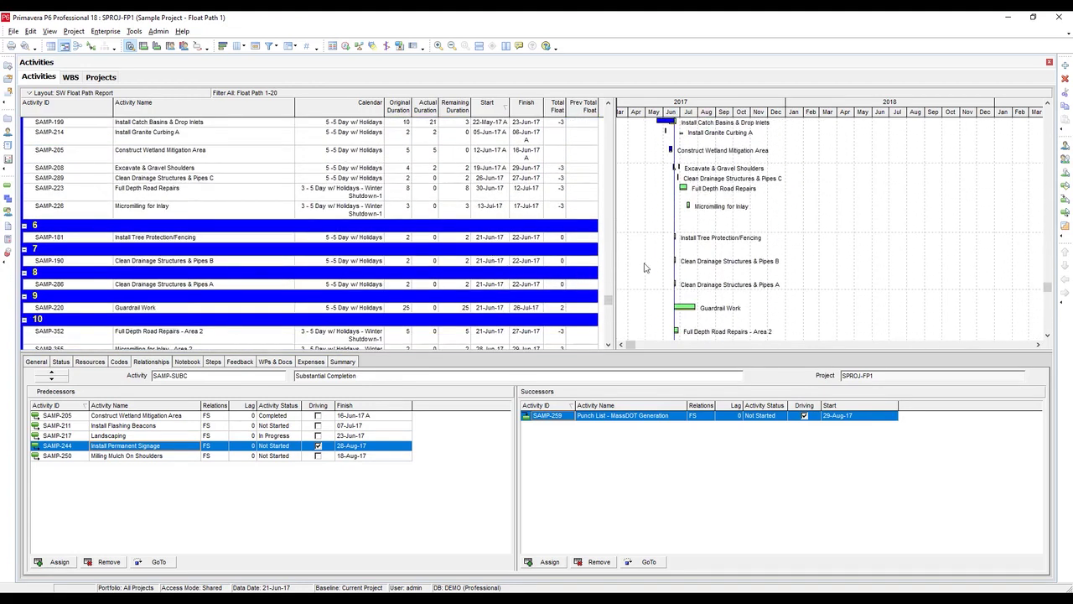
pyautogui.click(191, 262)
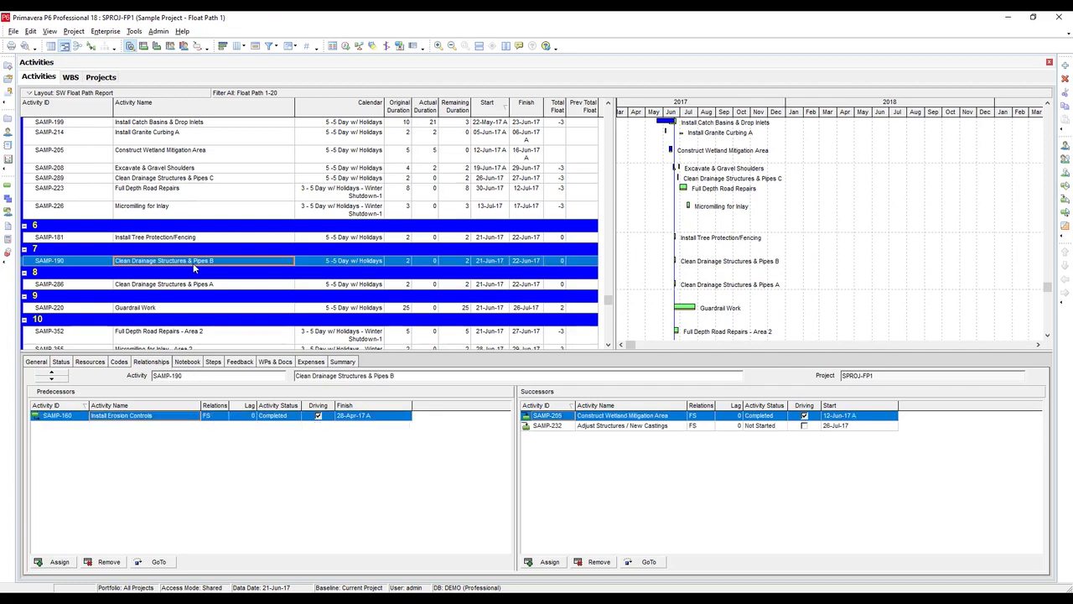
pyautogui.scroll(-1, 198, 265)
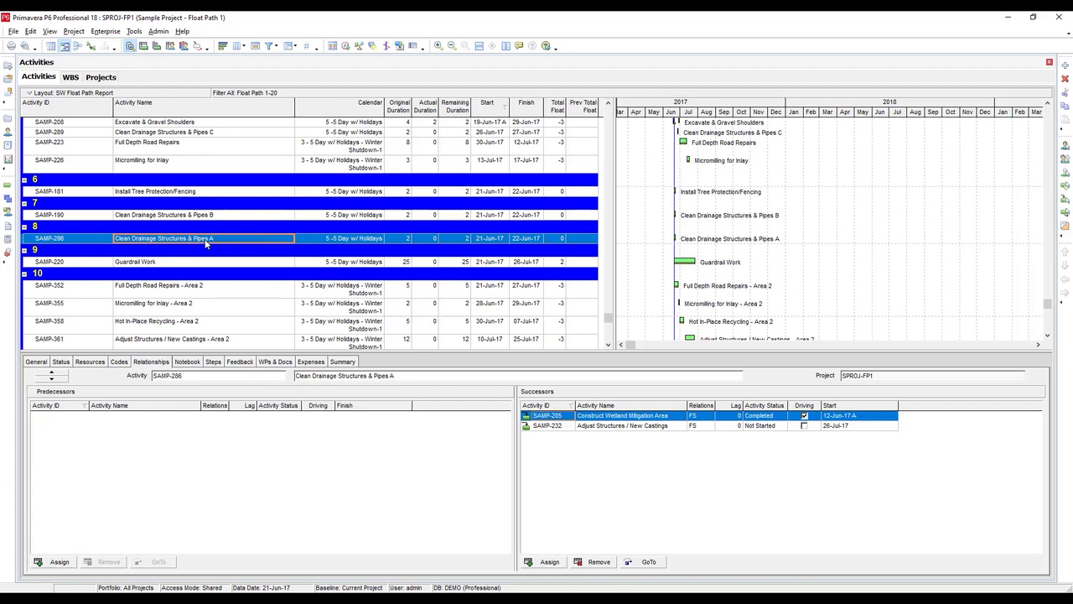
pyautogui.scroll(-1, 205, 242)
pyautogui.scroll(-1, 205, 242)
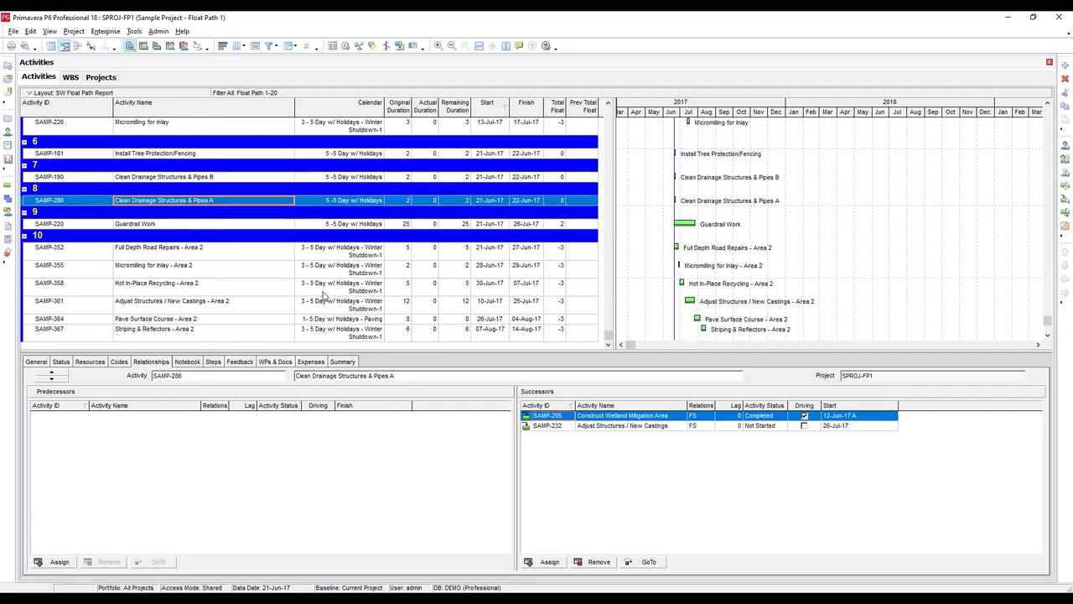
pyautogui.scroll(1, 268, 295)
pyautogui.scroll(4, 268, 296)
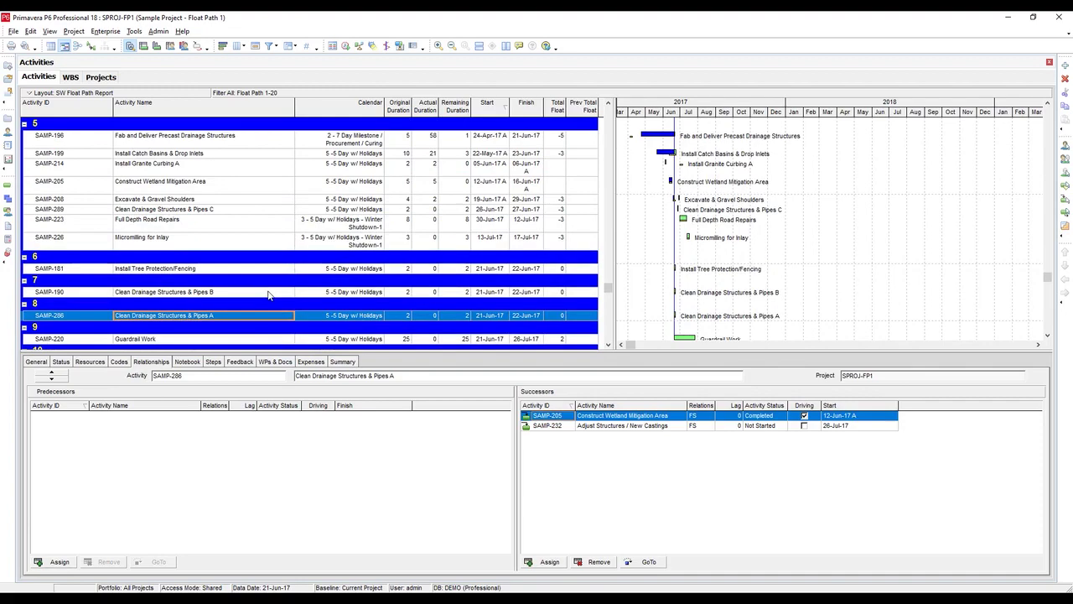
pyautogui.scroll(4, 269, 295)
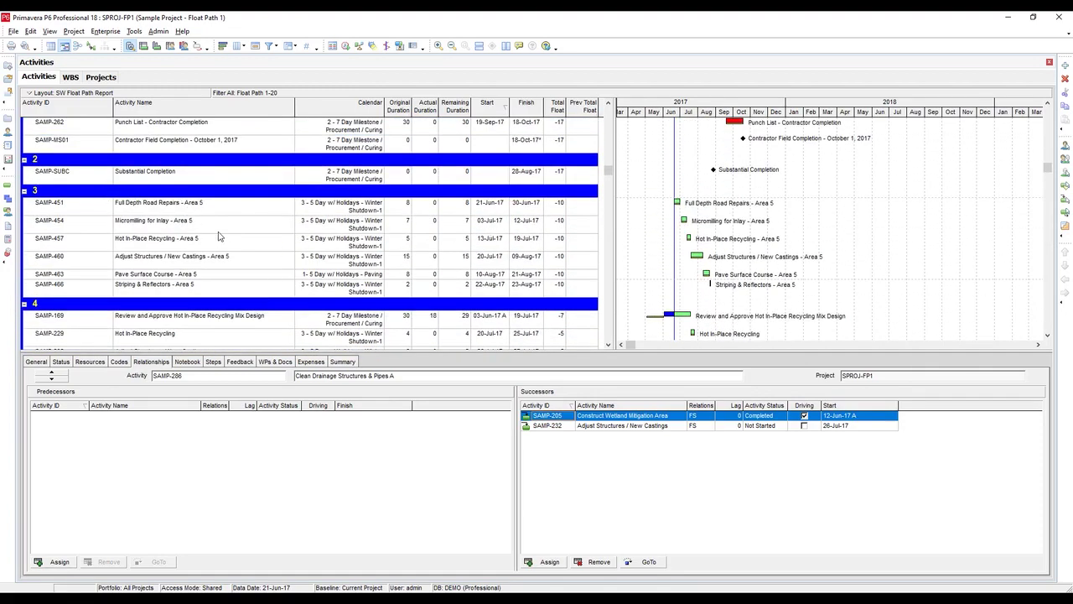
# From SAMP-466 Striping & Reflectors - Area 5, go to successor SAMP-244 Install Permanent Signage.
pyautogui.click(209, 291)
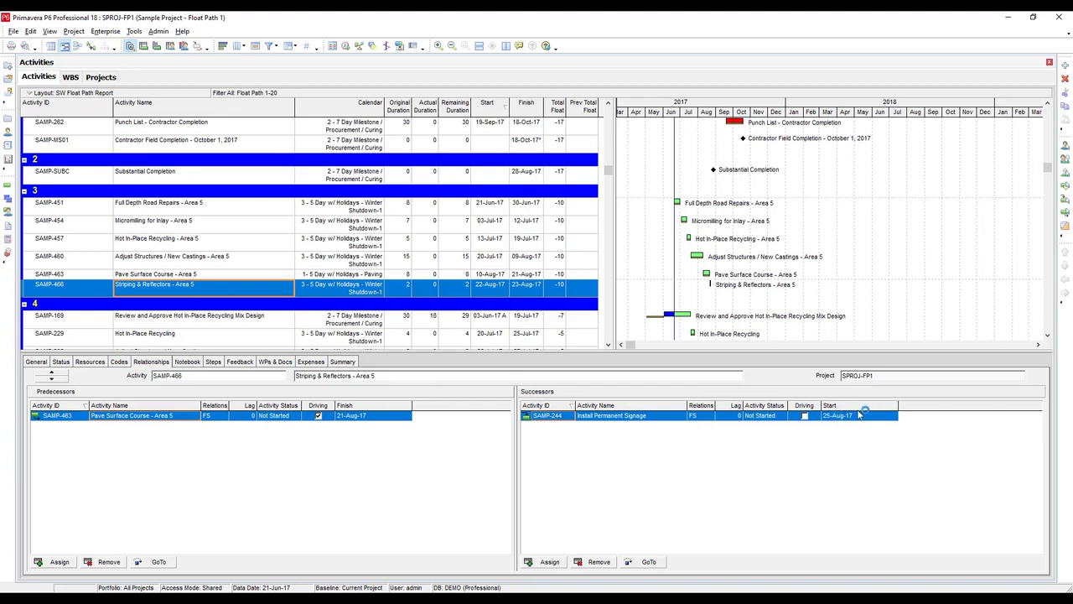
pyautogui.click(646, 562)
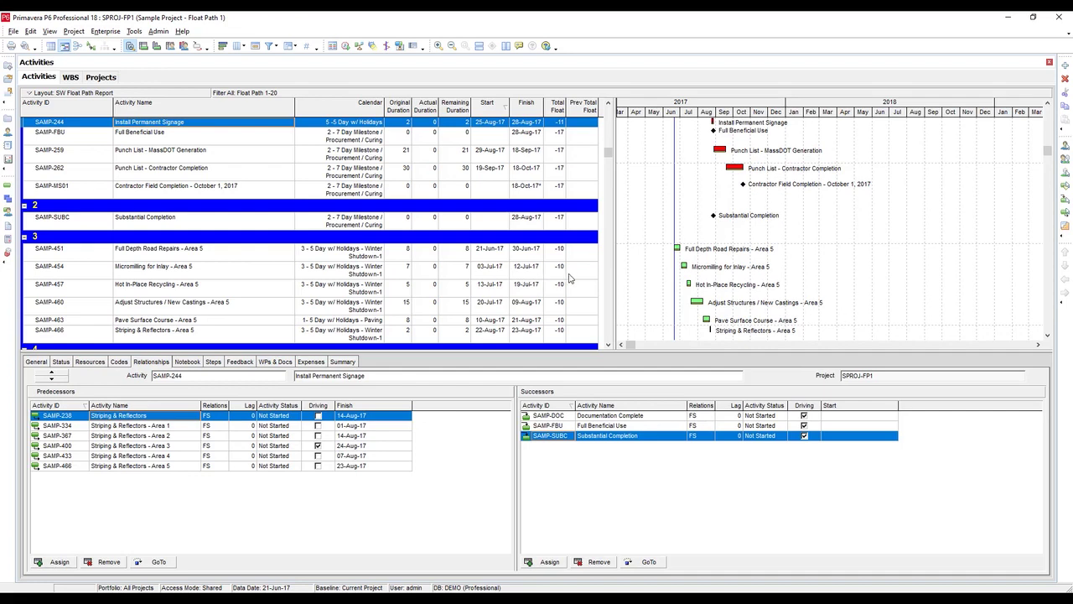
# Open the SW Past 1 Month & Remaining layout, discarding changes to the float path layout.
pyautogui.click(90, 98)
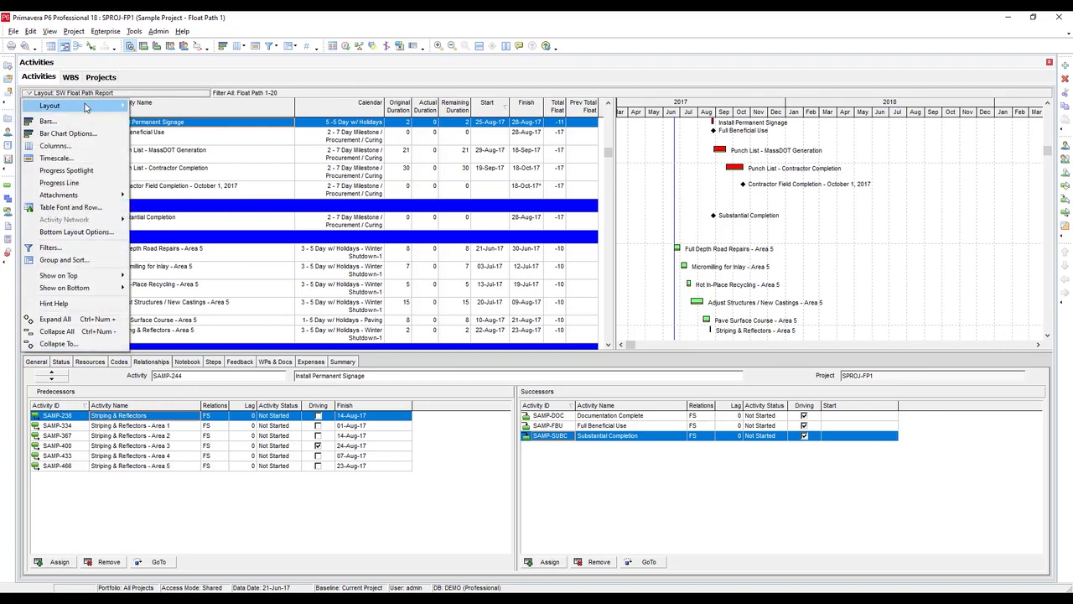
pyautogui.moveTo(84, 104)
pyautogui.click(143, 107)
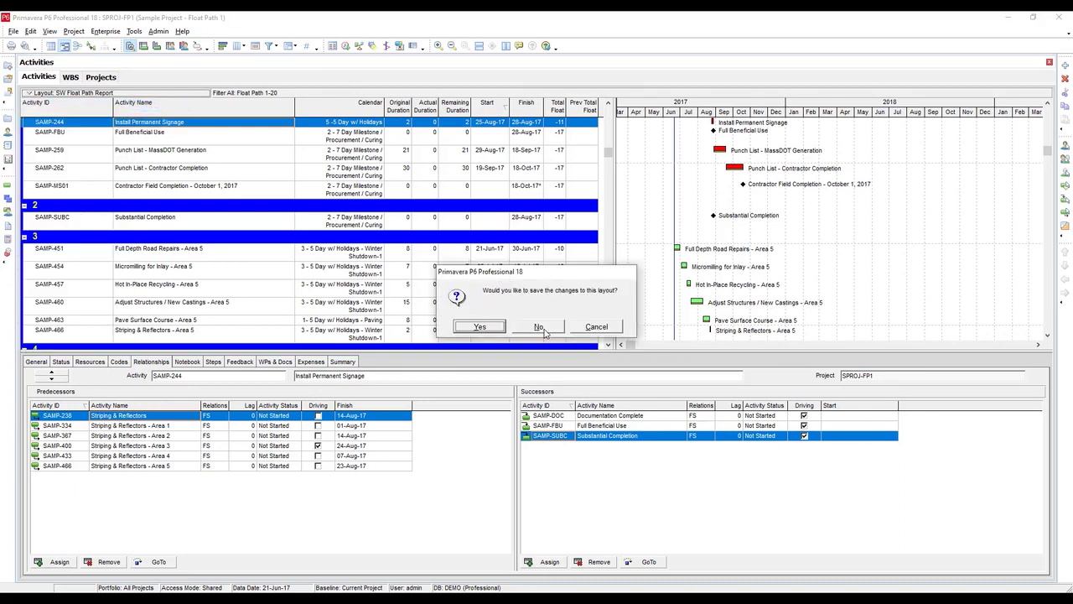
pyautogui.click(539, 326)
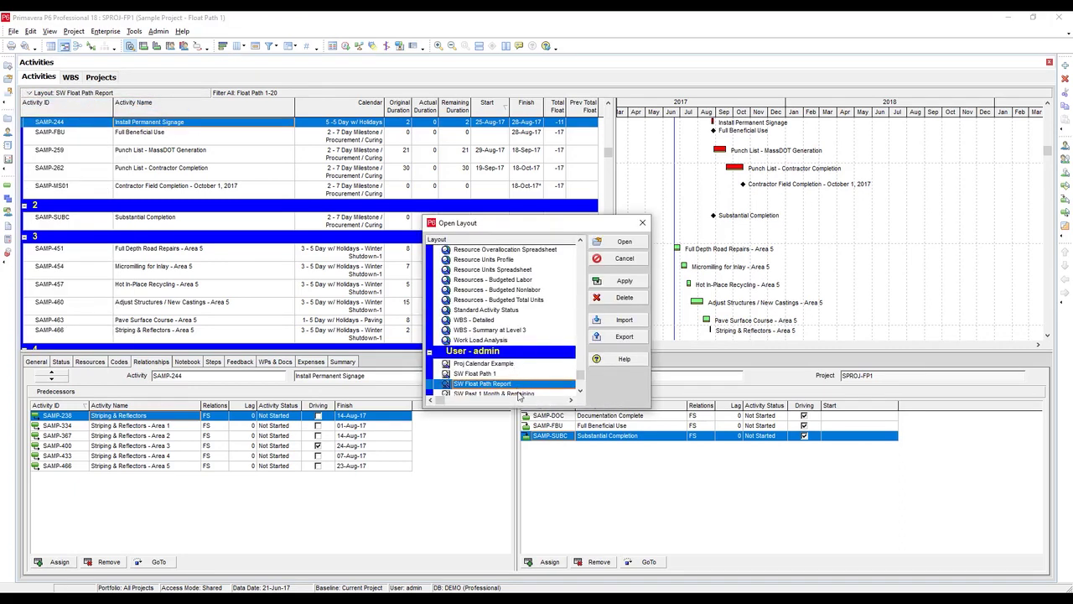
pyautogui.click(520, 393)
pyautogui.click(616, 242)
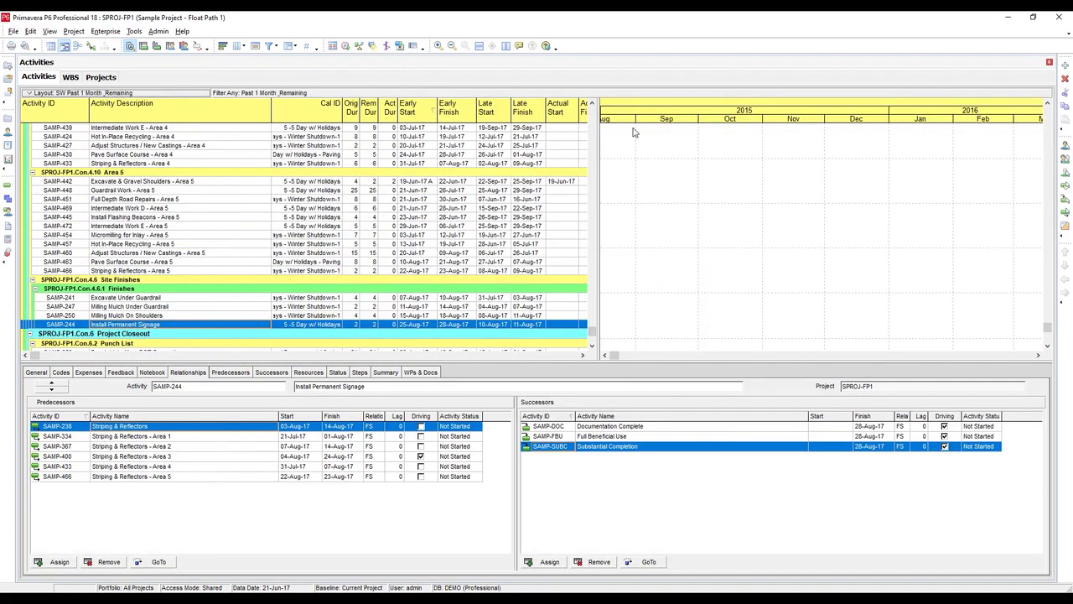
pyautogui.scroll(20, 592, 115)
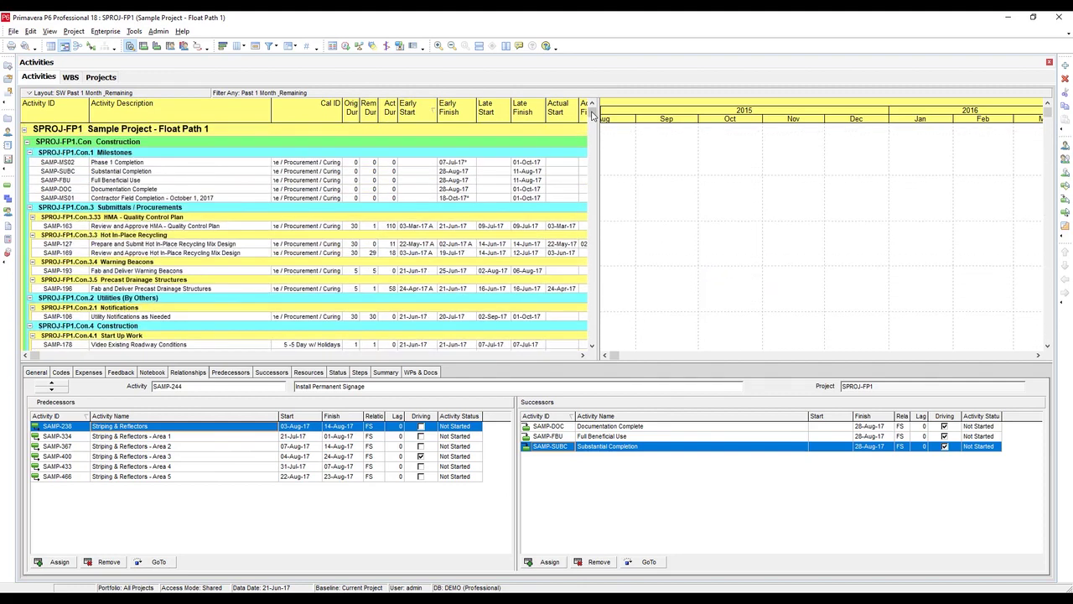
pyautogui.click(290, 47)
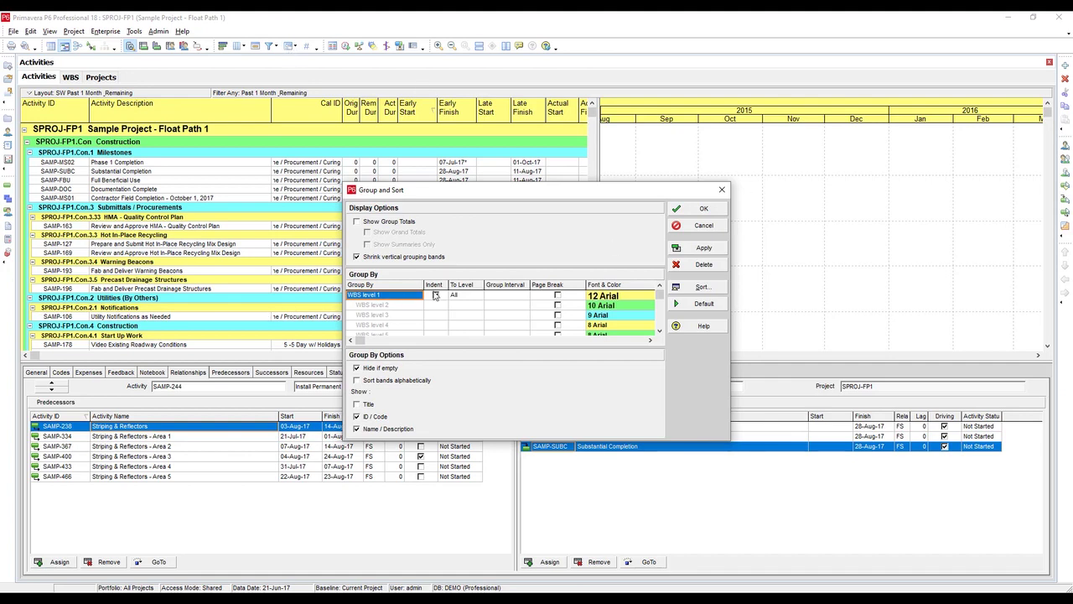
pyautogui.click(400, 300)
pyautogui.click(408, 299)
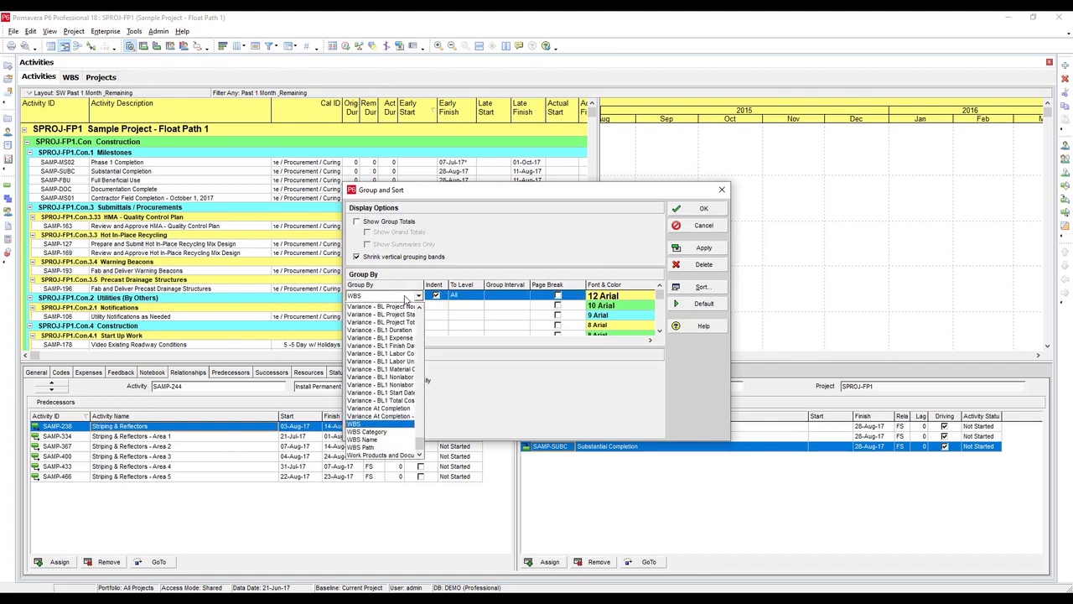
pyautogui.write('fl')
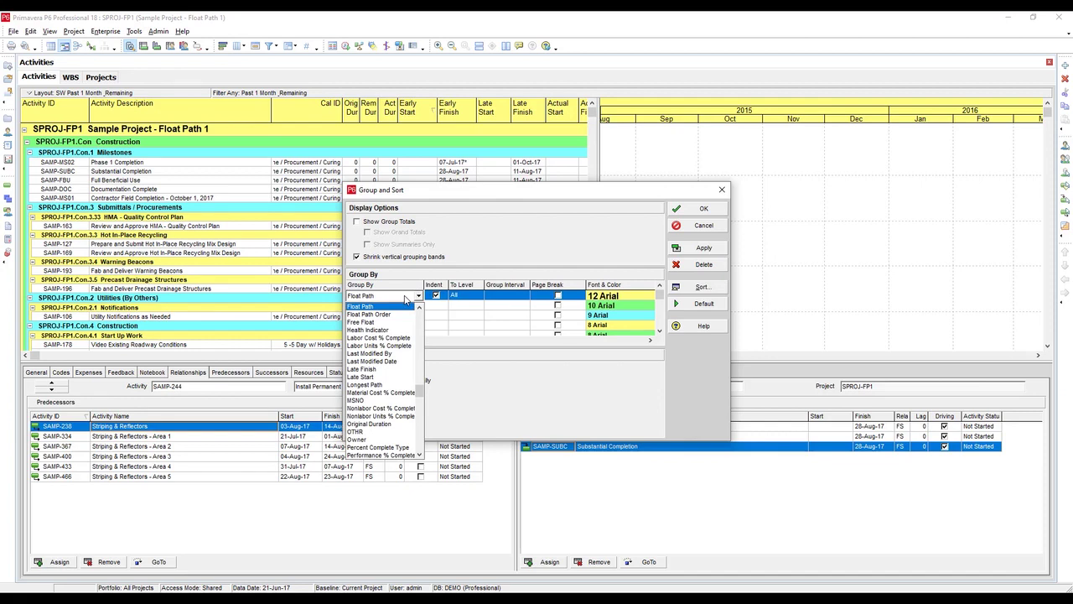
pyautogui.press('Return')
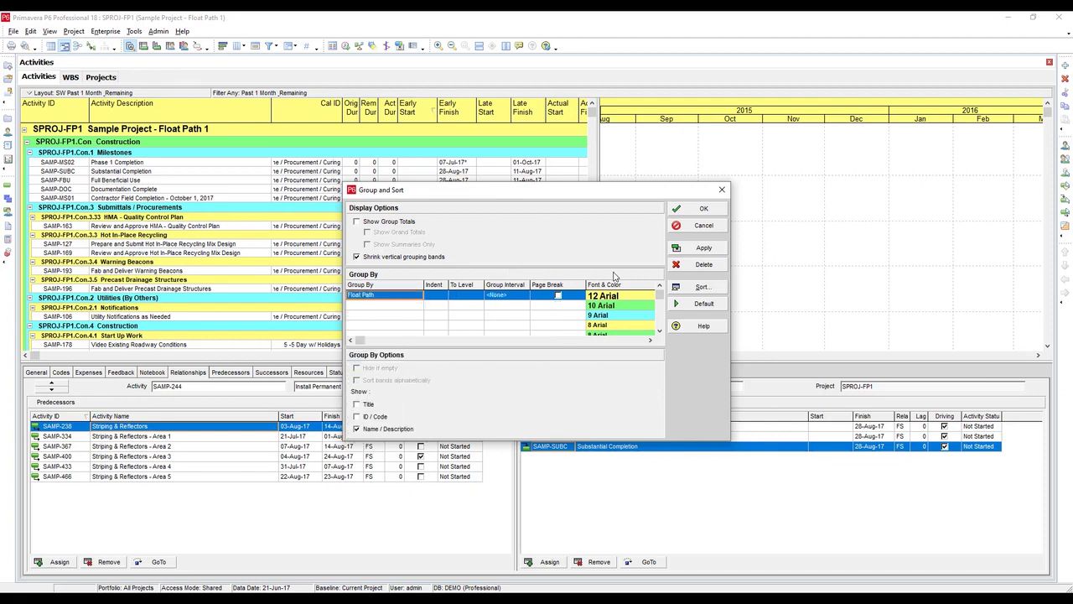
pyautogui.click(698, 208)
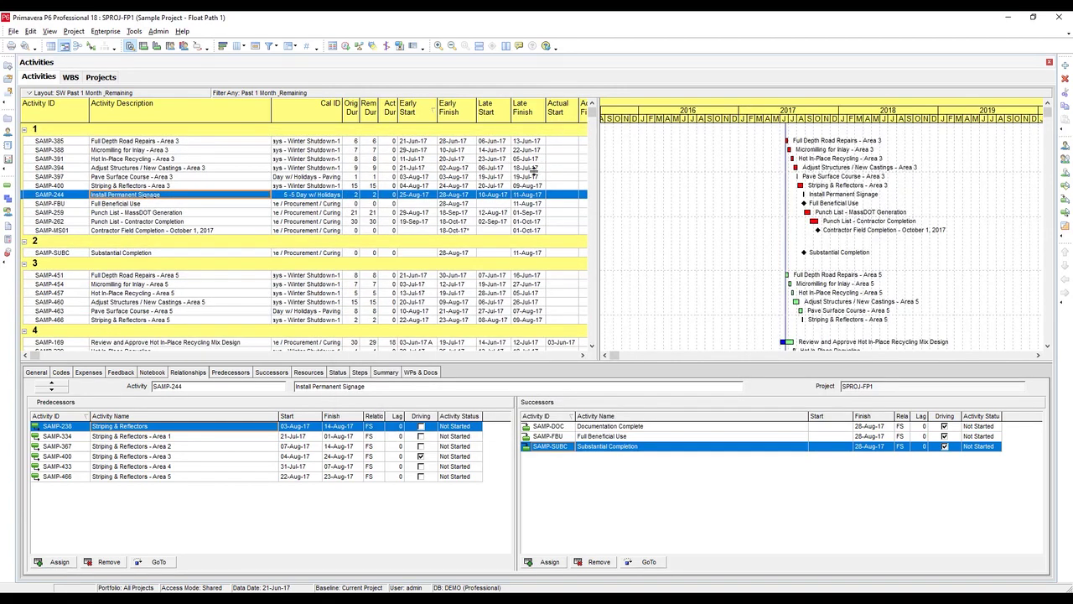
pyautogui.click(592, 345)
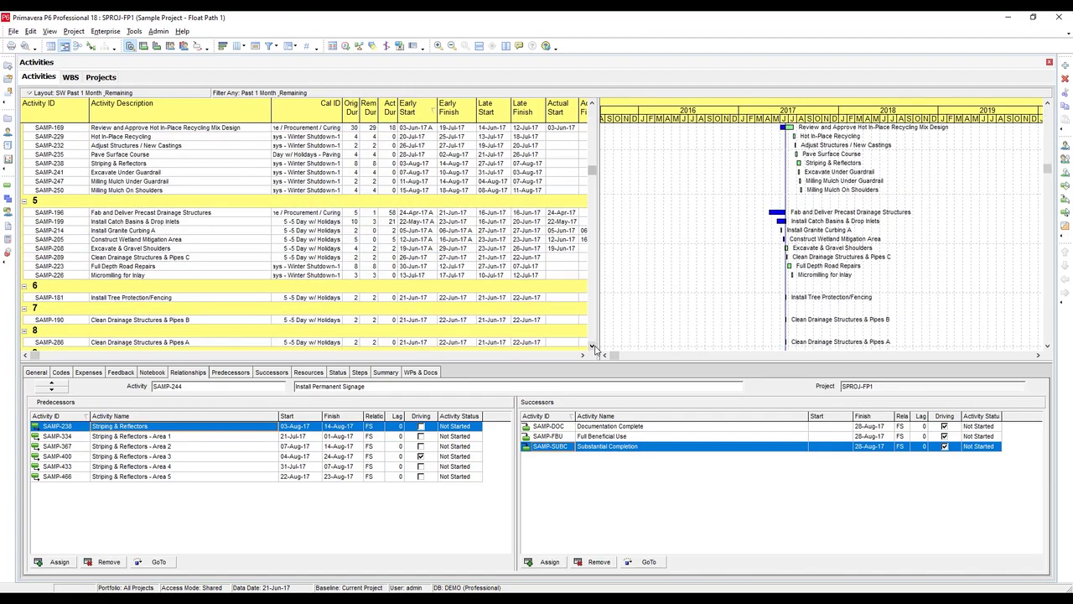
pyautogui.scroll(-3, 591, 345)
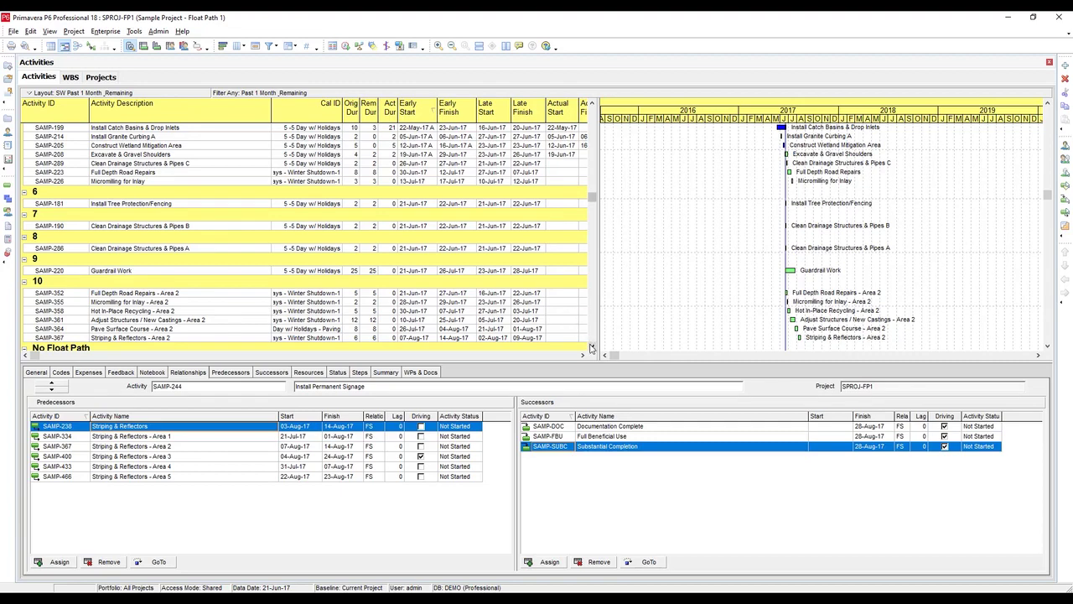
pyautogui.scroll(-5, 591, 347)
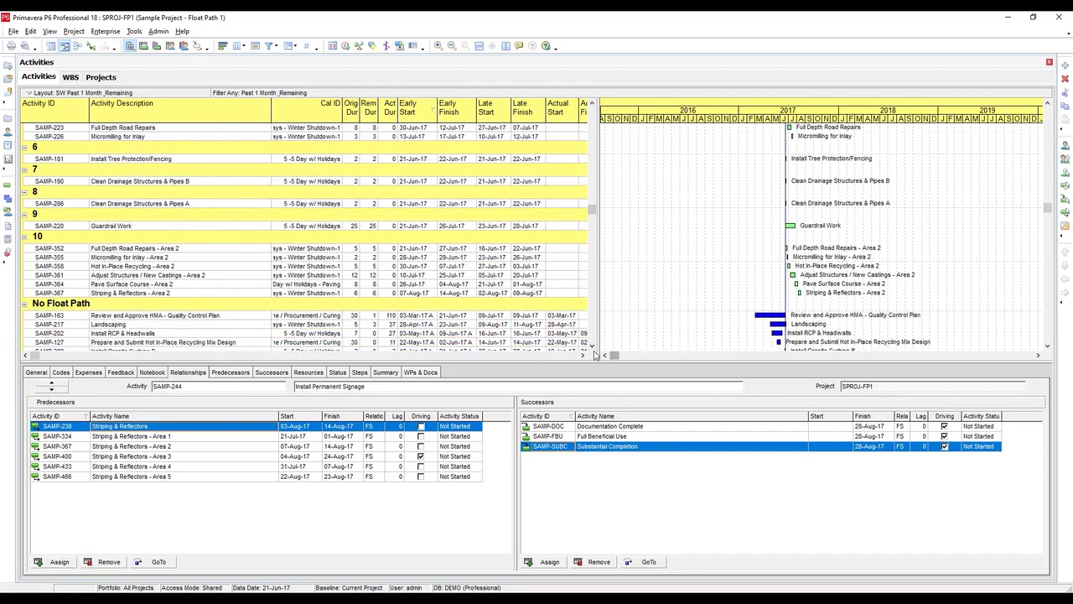
pyautogui.click(592, 347)
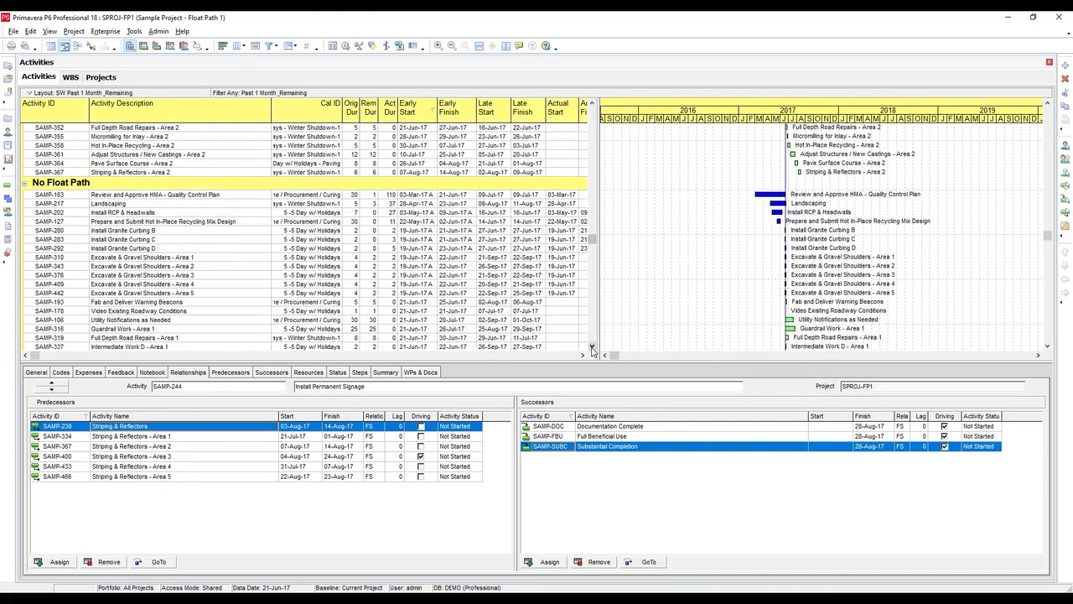
pyautogui.moveTo(592, 347); pyautogui.dragTo(568, 112)
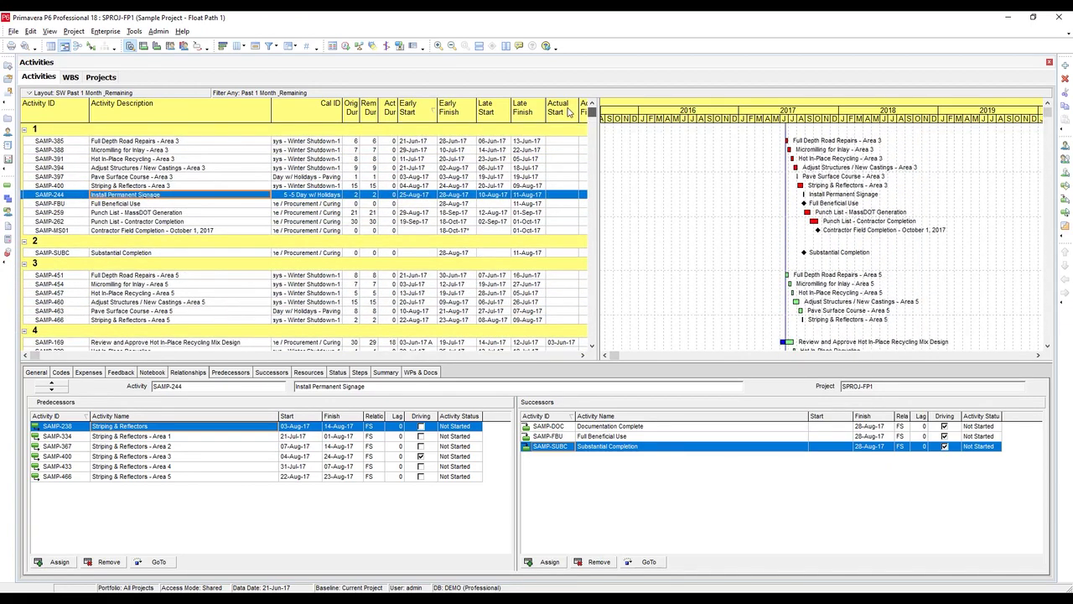
# Create a filter named Float Paths 1-10 where Float Path is less than or equals 10.
pyautogui.click(272, 47)
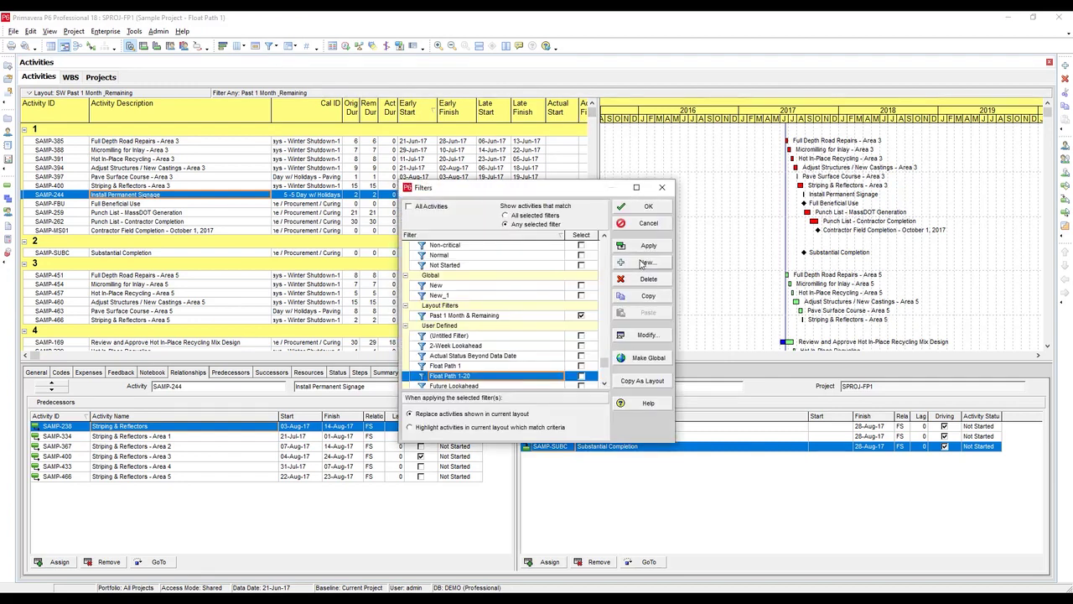
pyautogui.click(643, 263)
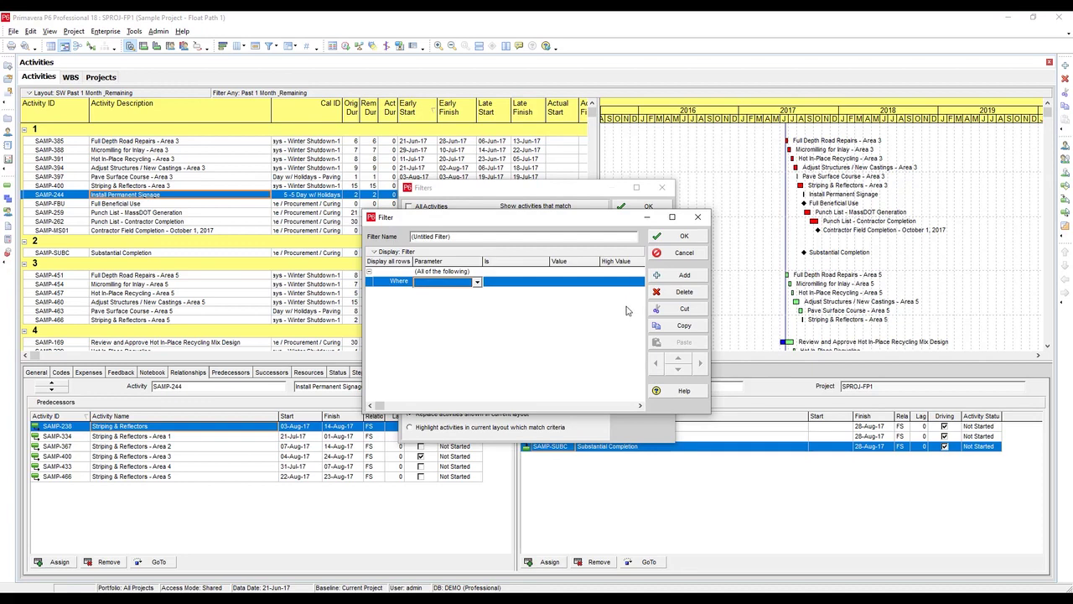
pyautogui.click(466, 239)
pyautogui.moveTo(471, 239); pyautogui.dragTo(397, 242)
pyautogui.write('Float Paths 1-10')
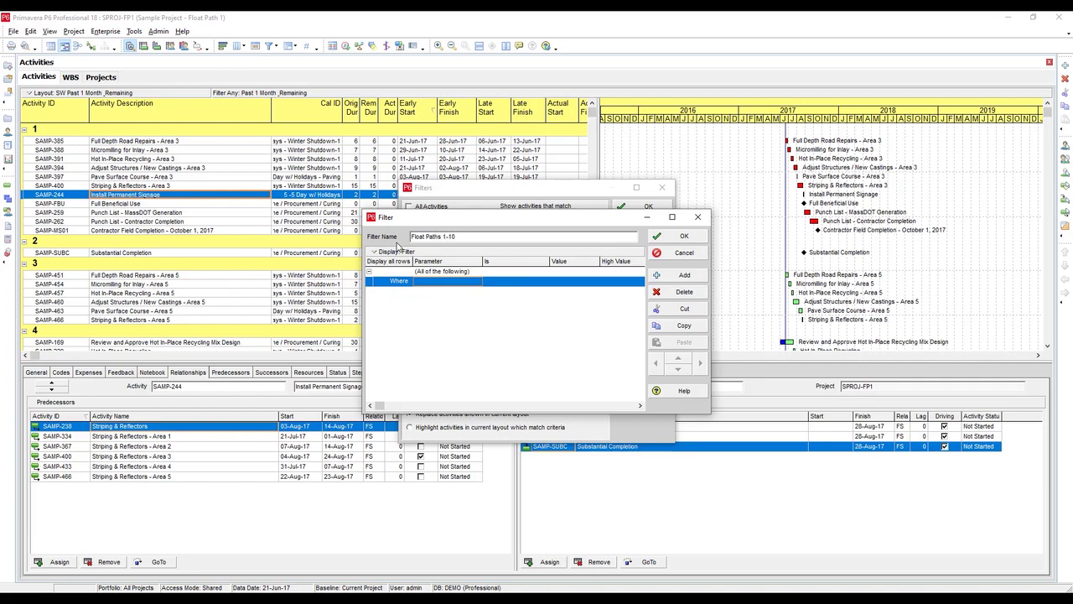
pyautogui.click(453, 283)
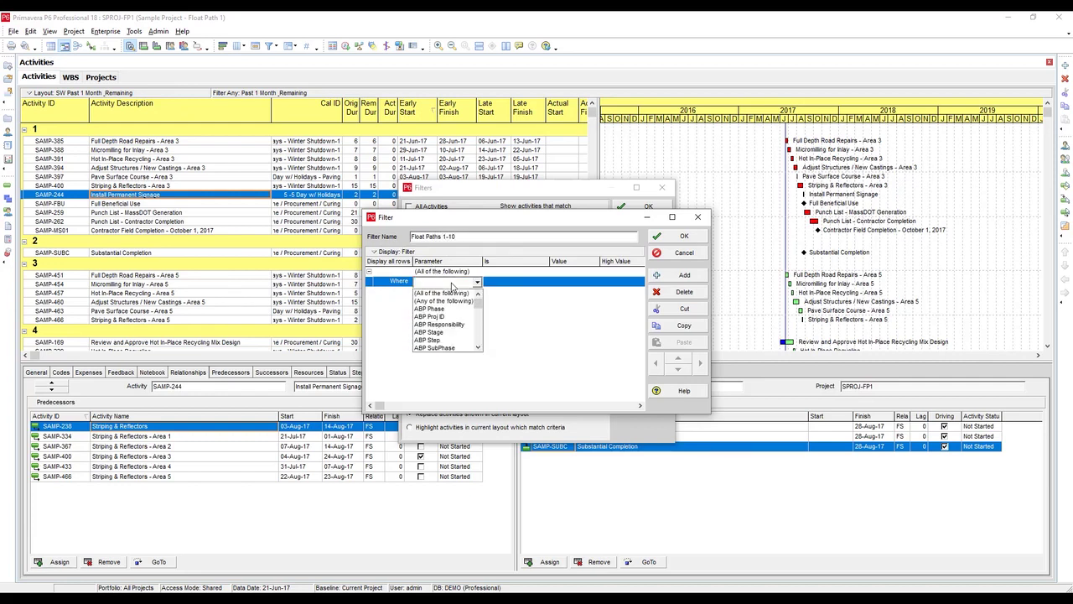
pyautogui.write('fl')
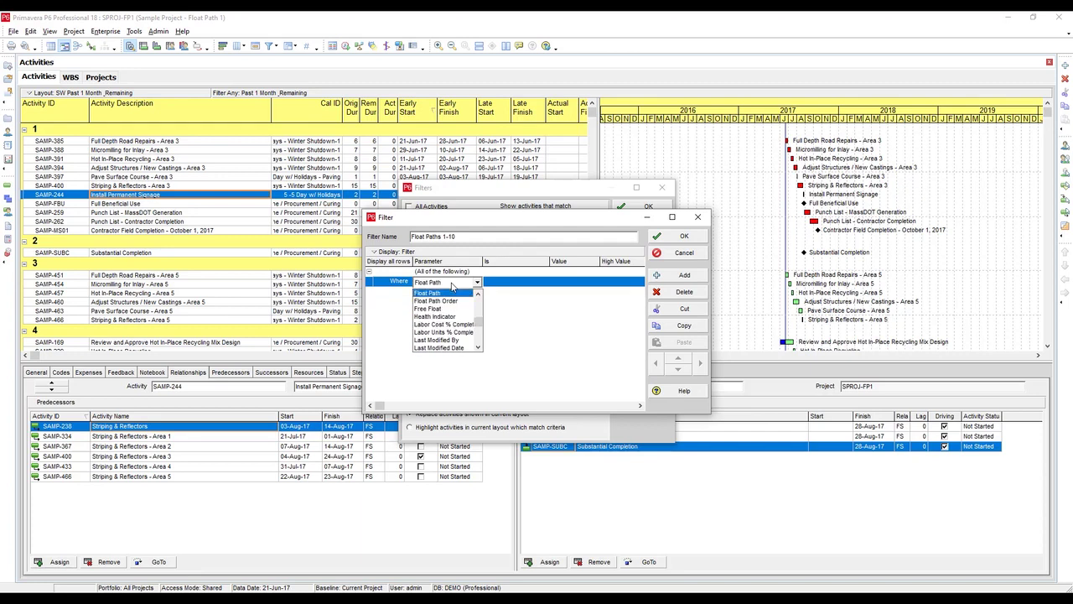
pyautogui.click(453, 294)
pyautogui.click(512, 282)
pyautogui.click(544, 283)
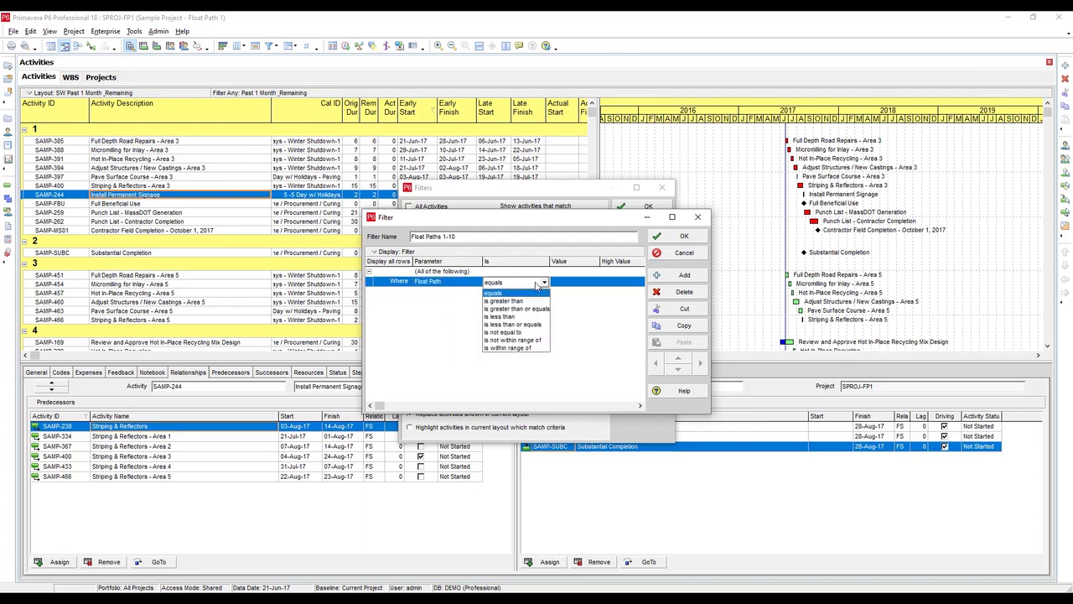
pyautogui.click(520, 324)
pyautogui.click(561, 283)
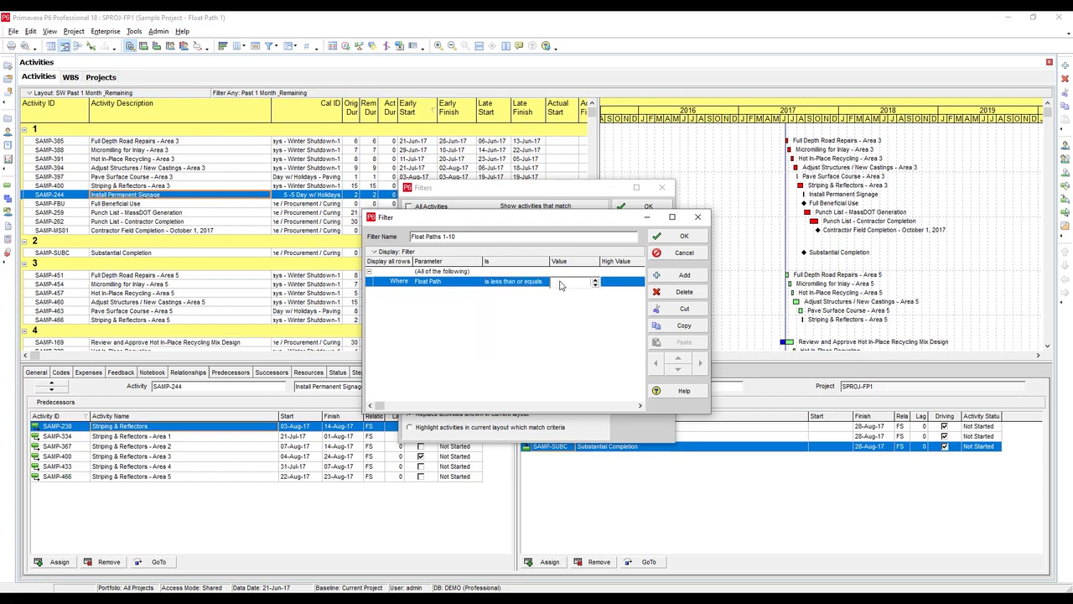
pyautogui.click(681, 238)
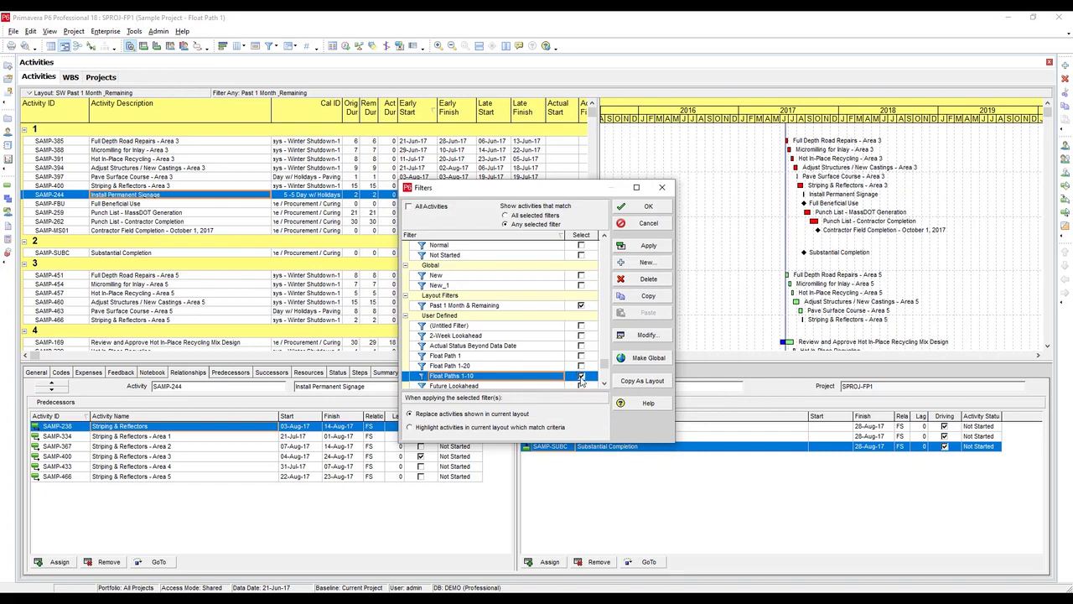
# Apply only the Float Paths 1-10 filter to the activity list.
pyautogui.click(409, 206)
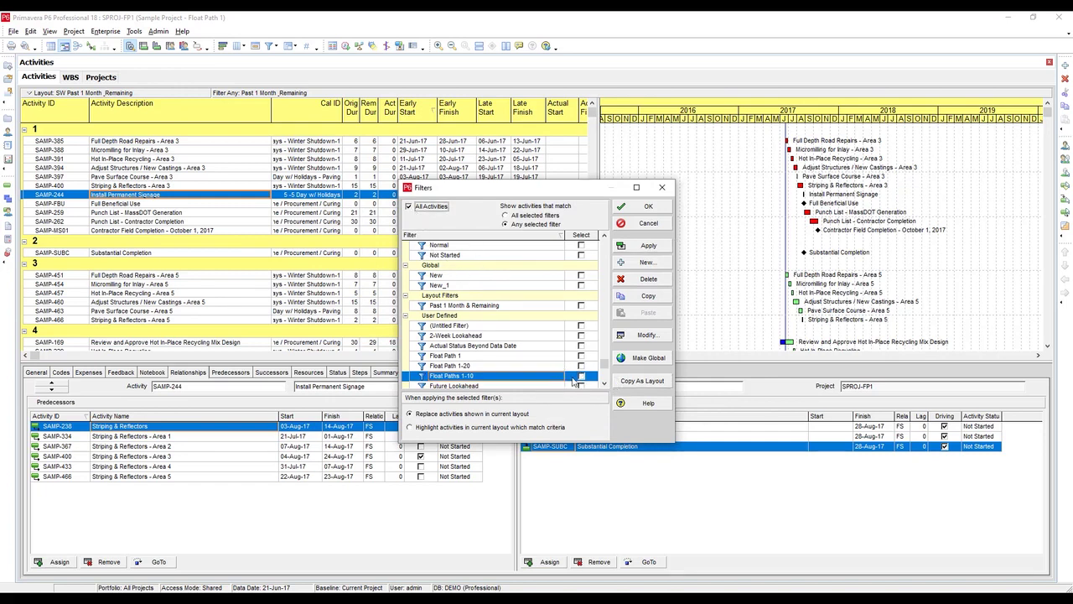
pyautogui.click(582, 375)
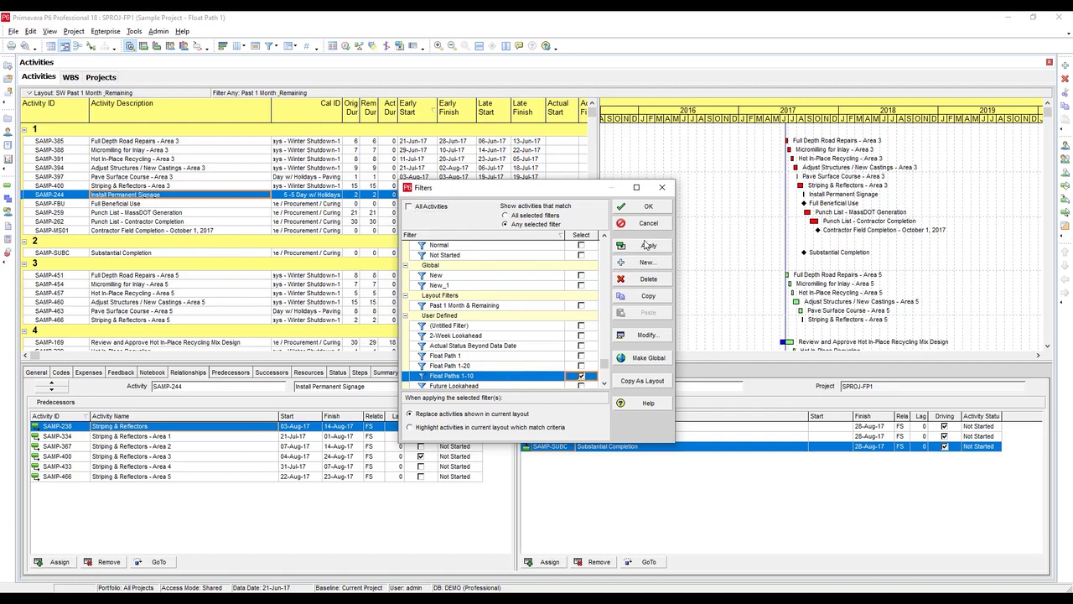
pyautogui.click(648, 248)
pyautogui.click(649, 206)
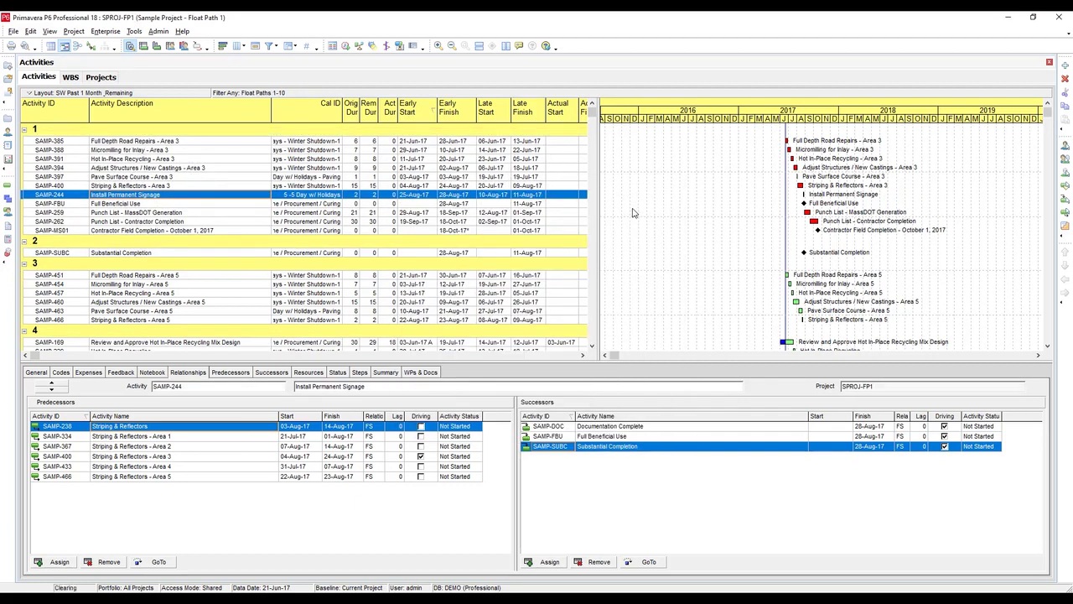
pyautogui.click(595, 339)
pyautogui.click(594, 340)
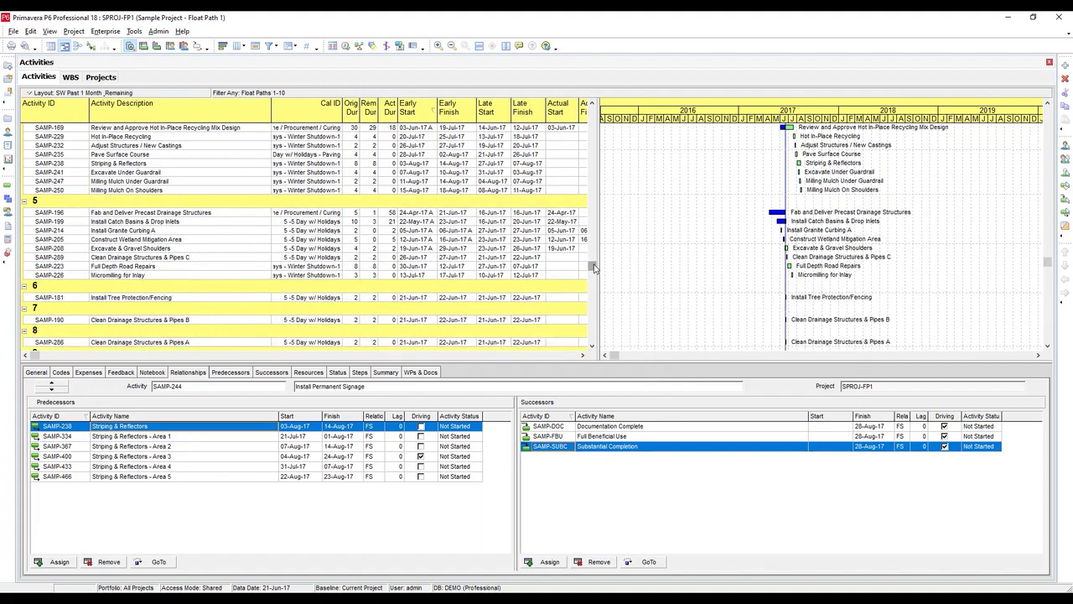
# Change the Float Paths 1-10 filter's value from 10 to 5 and reapply it.
pyautogui.click(594, 307)
pyautogui.moveTo(596, 307); pyautogui.dragTo(594, 185)
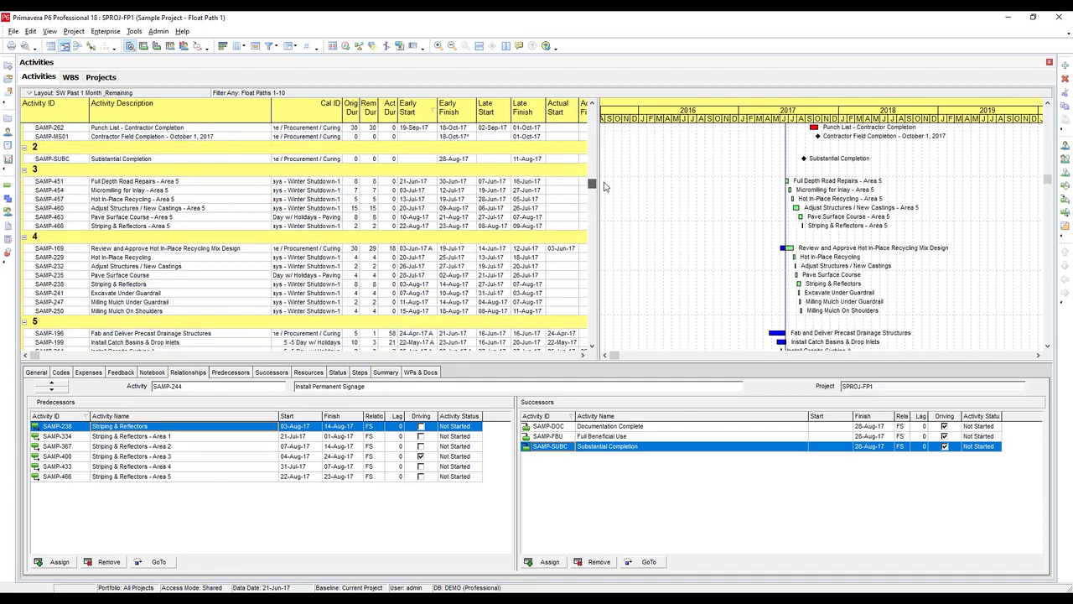
pyautogui.click(268, 47)
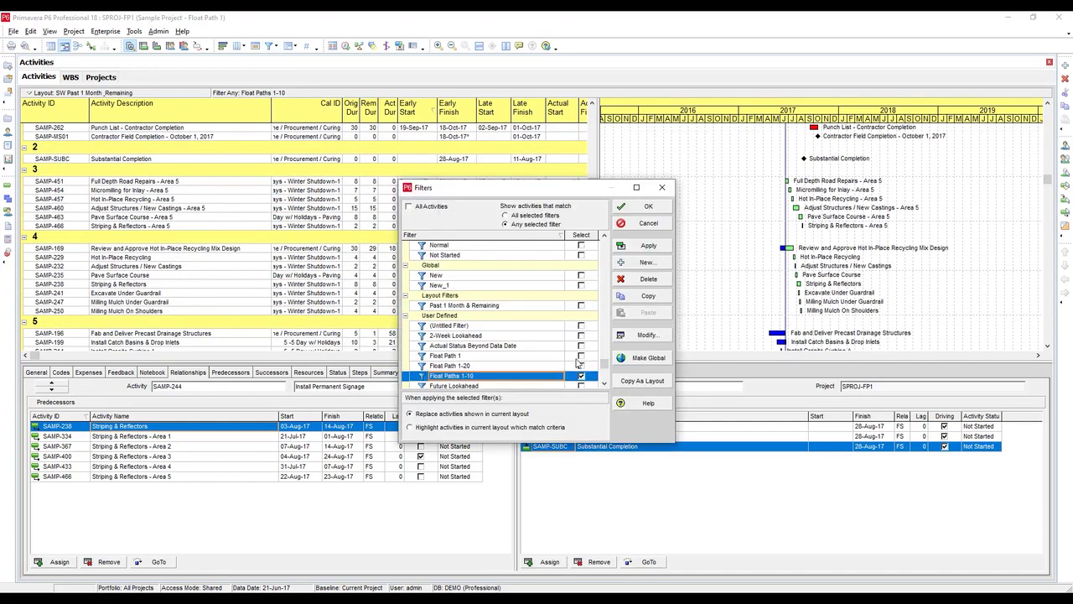
pyautogui.doubleClick(540, 376)
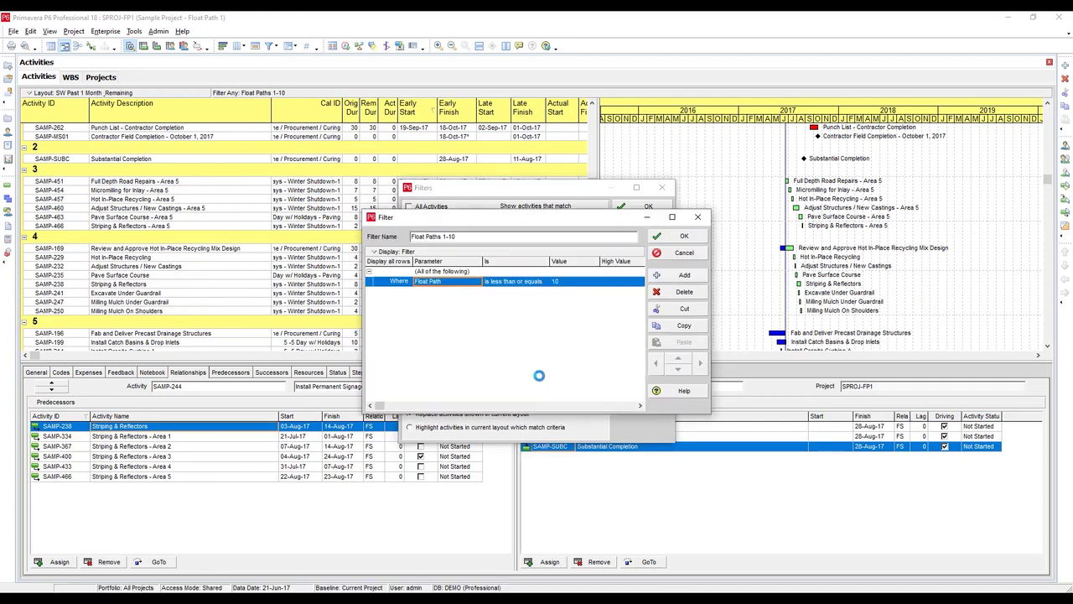
pyautogui.click(567, 283)
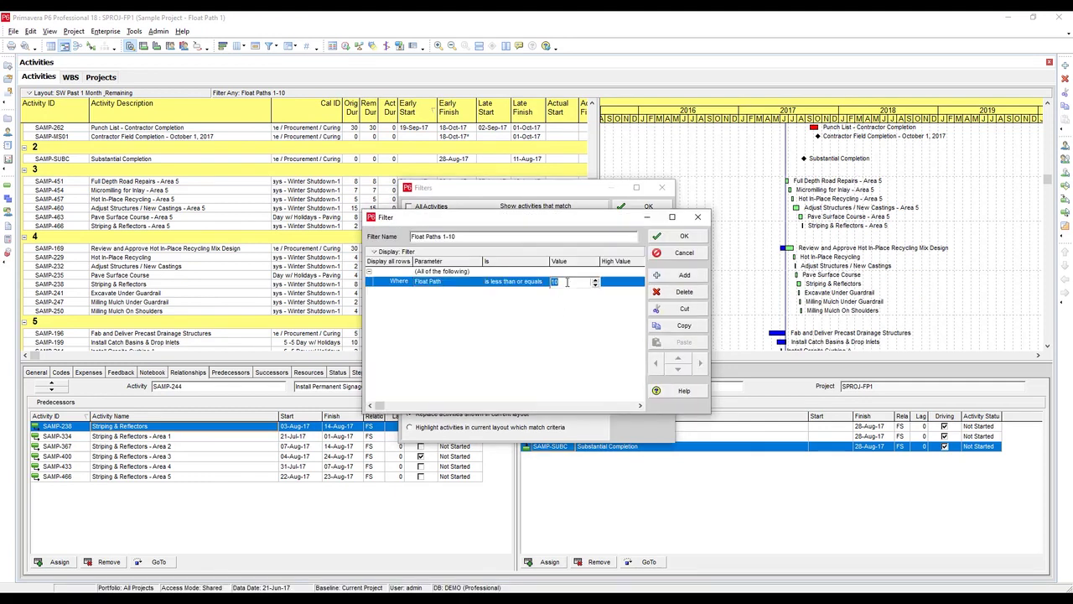
pyautogui.write('5')
pyautogui.click(683, 236)
pyautogui.click(645, 244)
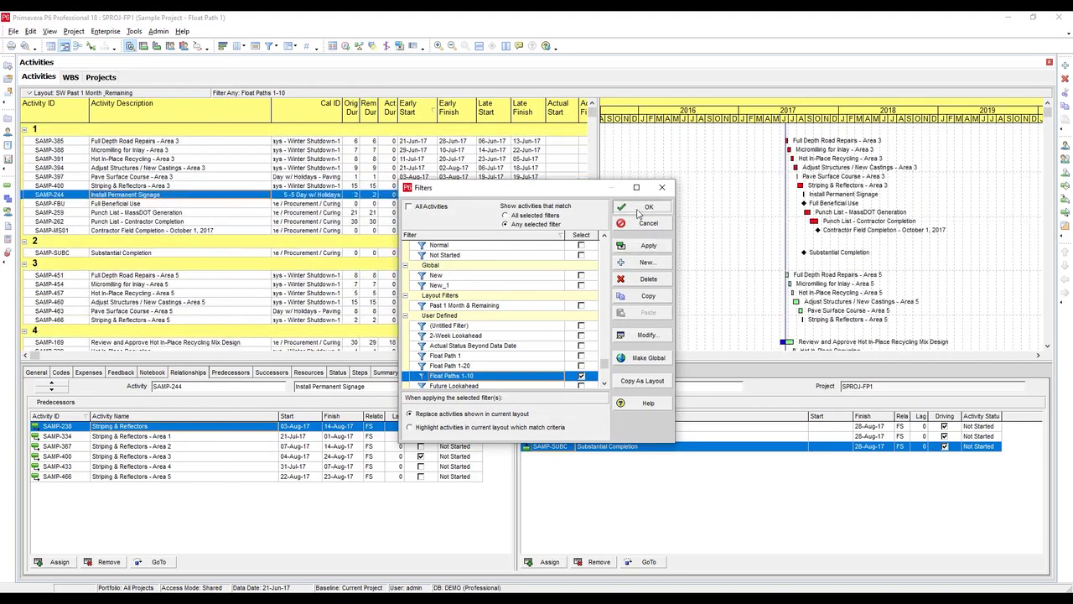
pyautogui.click(644, 206)
pyautogui.moveTo(592, 117)
pyautogui.mouseDown()
pyautogui.moveTo(611, 354)
pyautogui.moveTo(593, 111)
pyautogui.mouseUp()
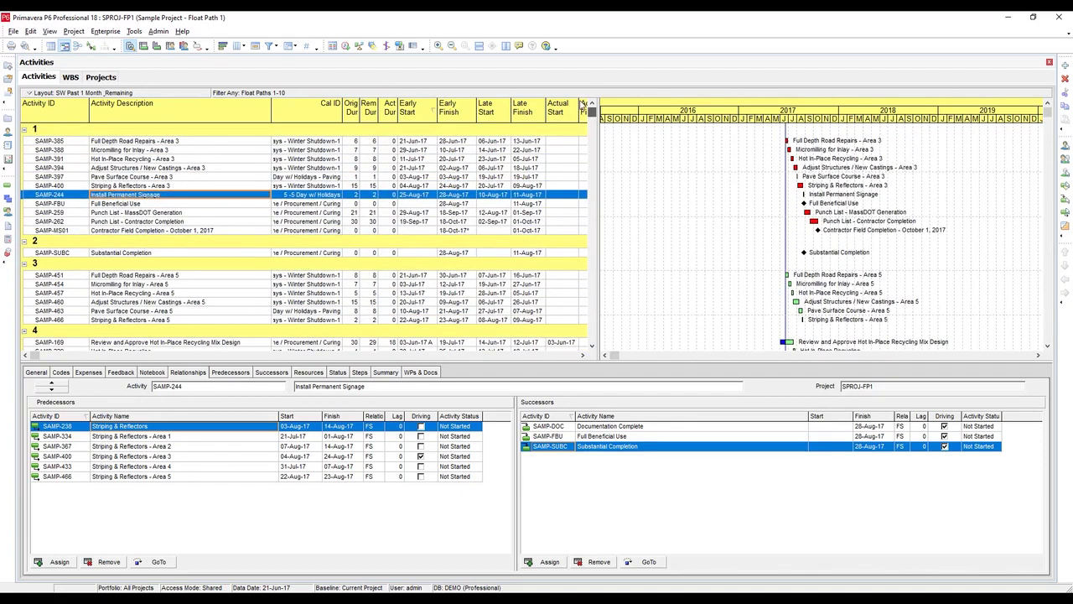